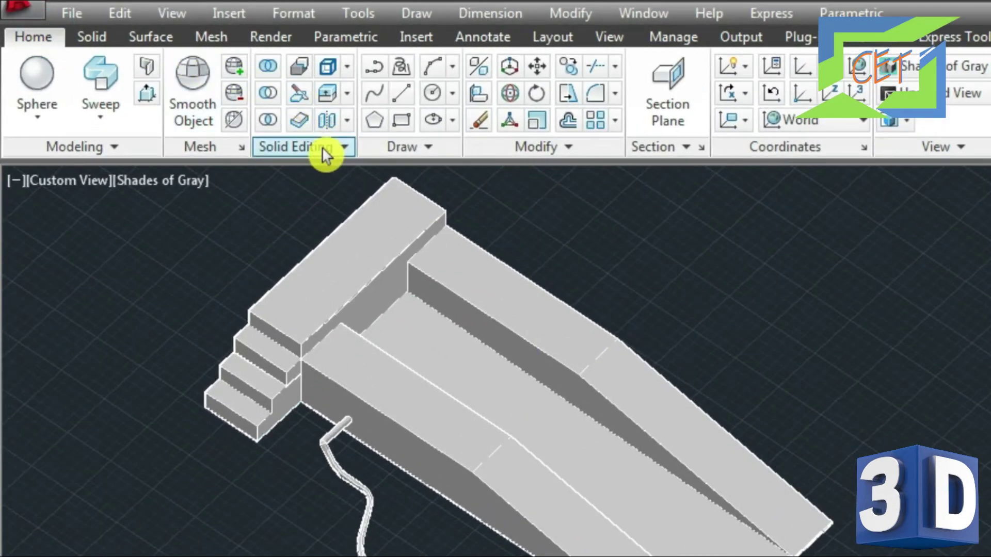
# Open the Solid Editing flyout listing Extrude Faces through Color Faces.
pyautogui.click(347, 95)
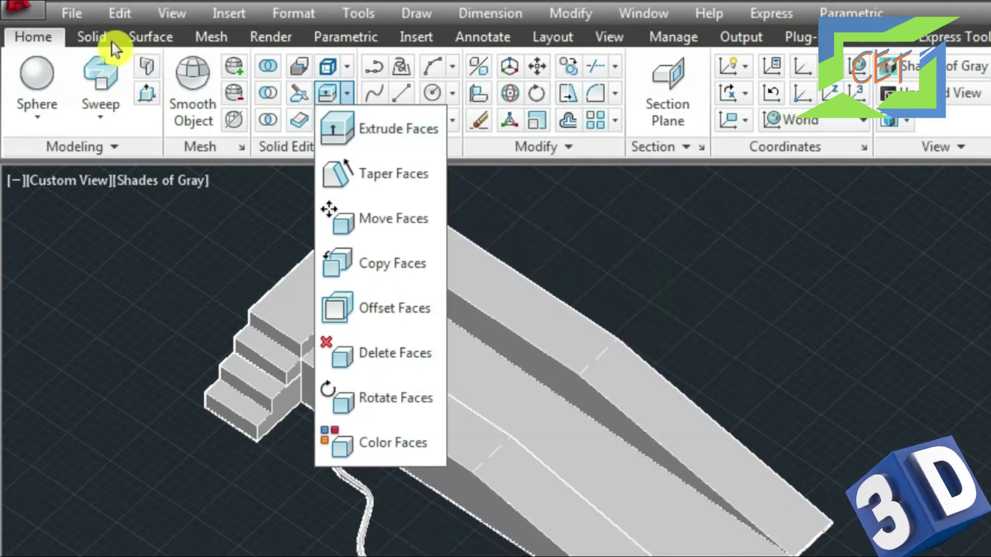
# On the Solid tab, pick Extrude Faces from the Taper Faces dropdown, then open the Modify menu.
pyautogui.click(92, 40)
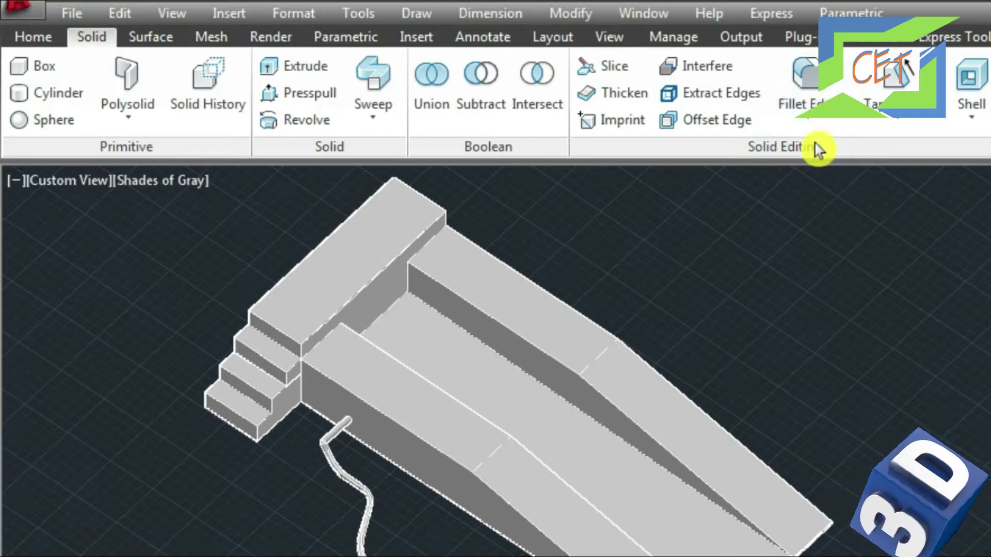
pyautogui.click(902, 125)
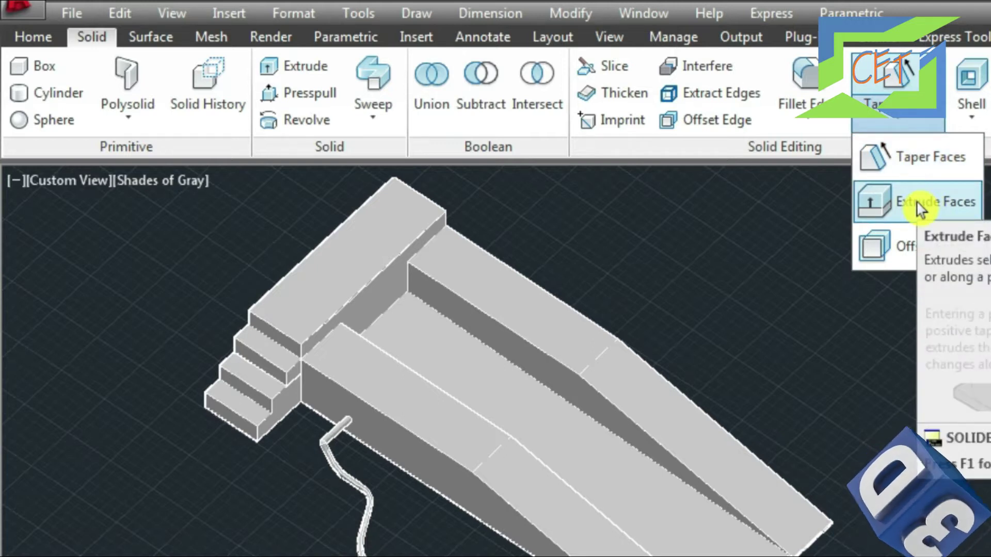
pyautogui.click(919, 207)
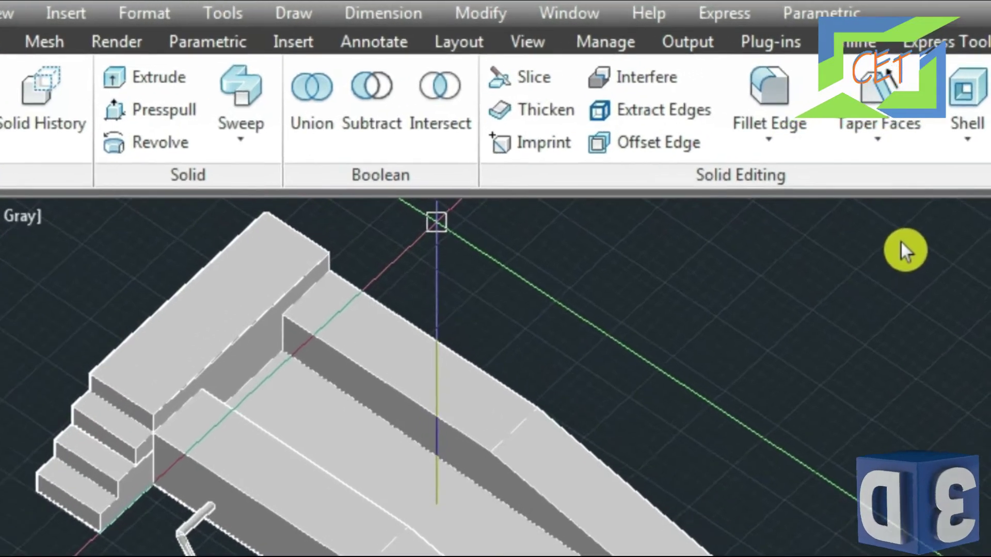
pyautogui.click(455, 12)
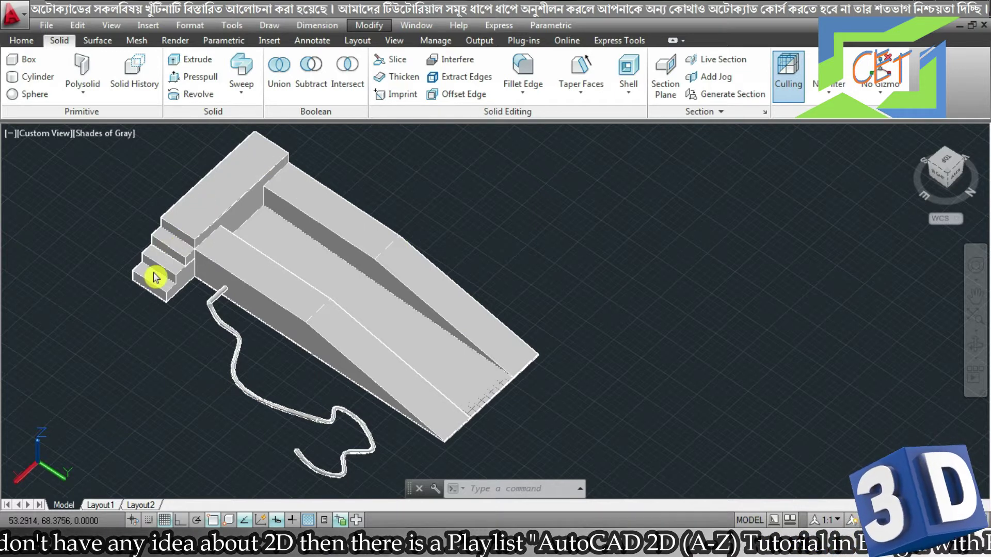
# Start Extrude Faces from the Home tab's Solid Editing flyout.
pyautogui.click(424, 207)
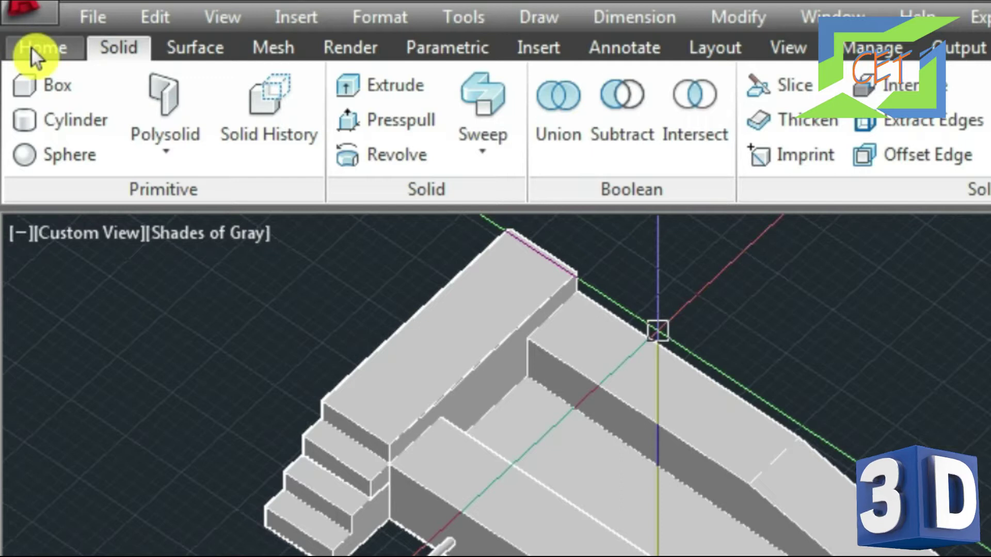
pyautogui.click(32, 47)
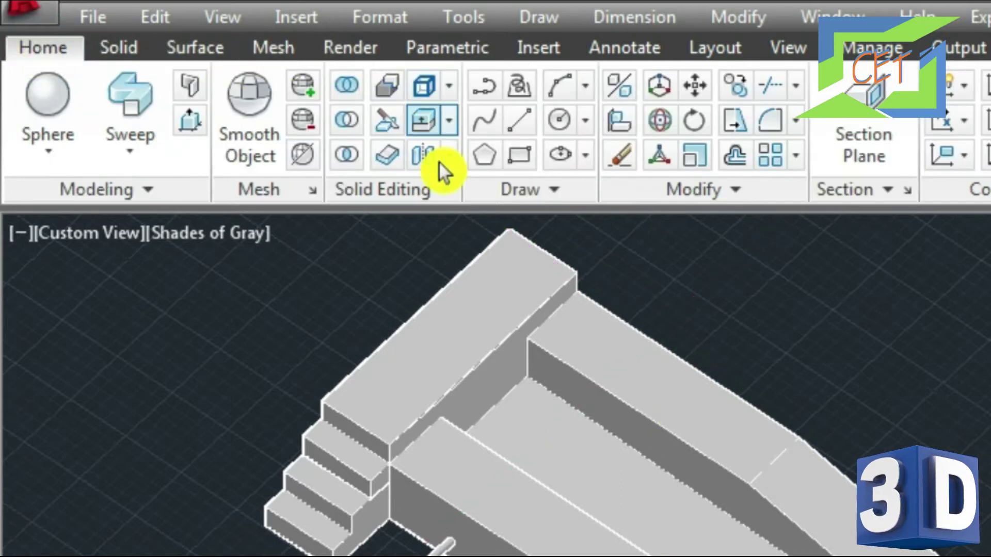
pyautogui.click(445, 126)
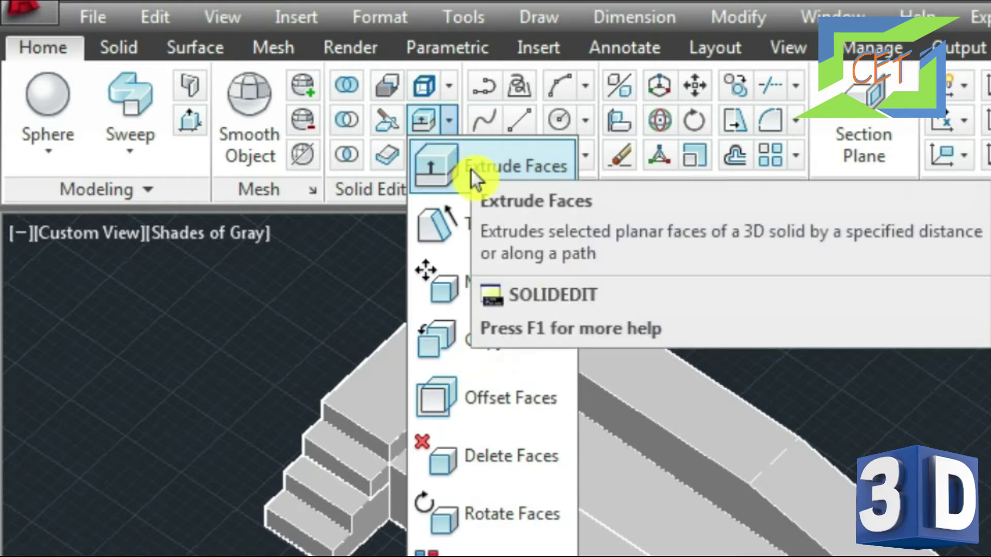
pyautogui.click(470, 168)
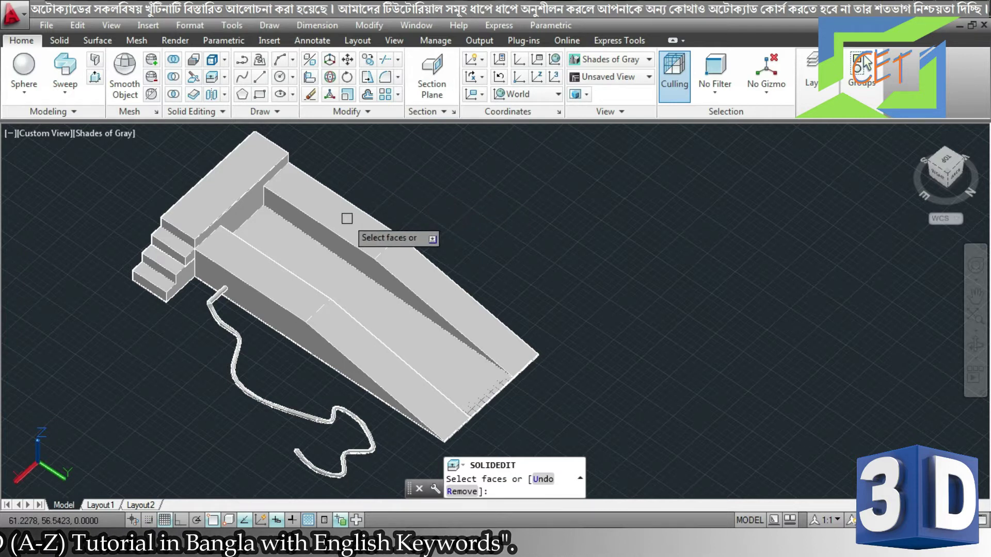
# Select the raised side strip's top face and enter an extrusion height of 1.
pyautogui.scroll(2, 301, 191)
pyautogui.scroll(1, 301, 191)
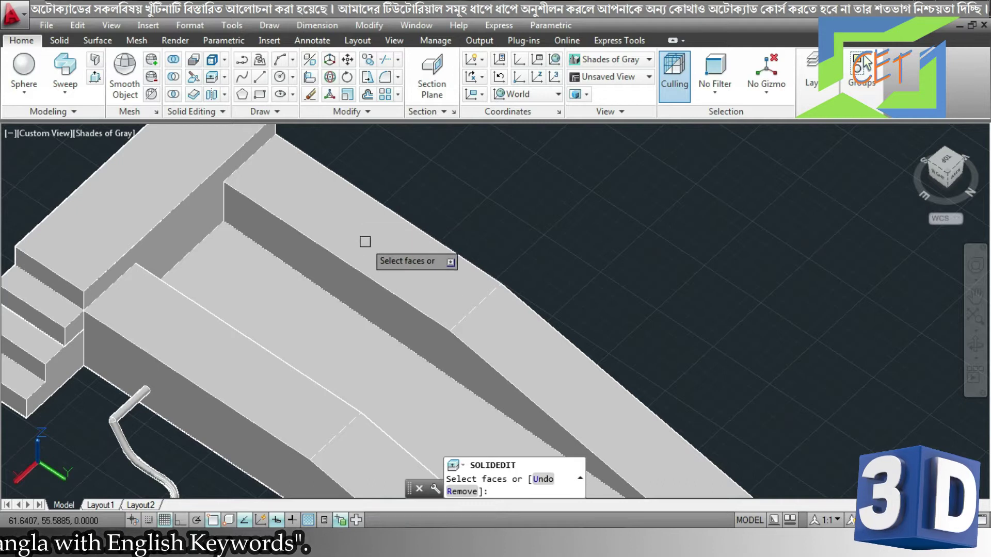
pyautogui.click(343, 218)
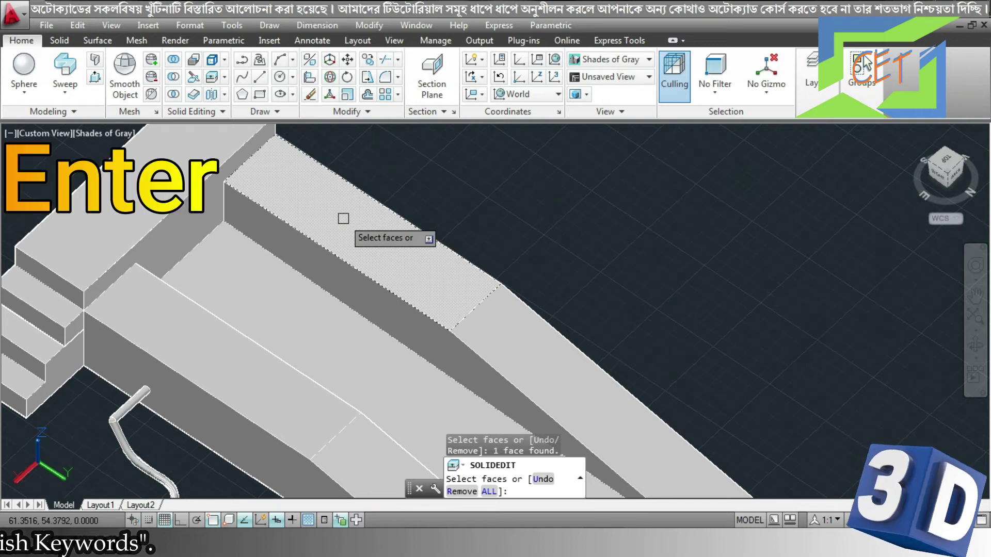
pyautogui.press('Return')
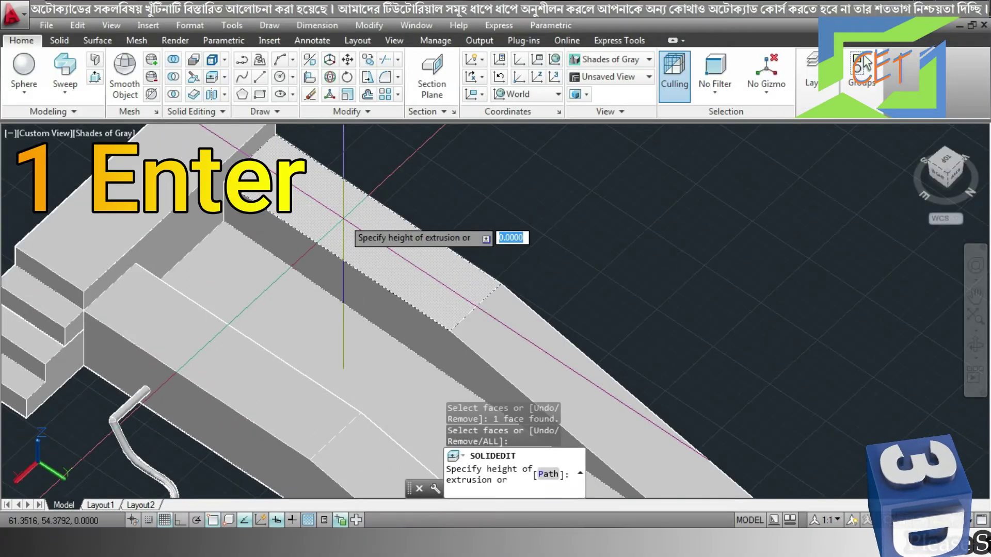
pyautogui.write('1')
pyautogui.press('Return')
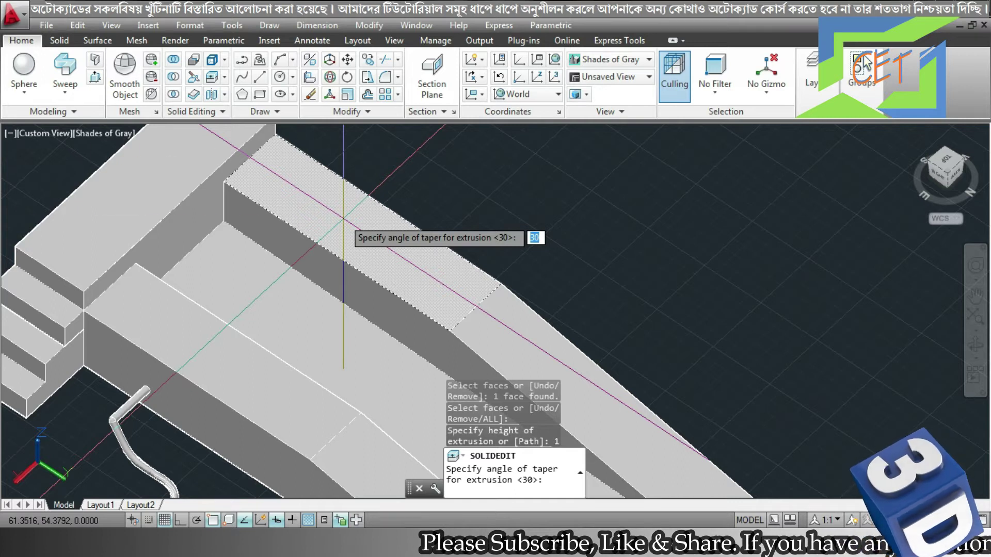
# Apply 0 taper to extrude the strip face, exit SOLIDEDIT, orbit, then undo the view.
pyautogui.write('0')
pyautogui.press('Return')
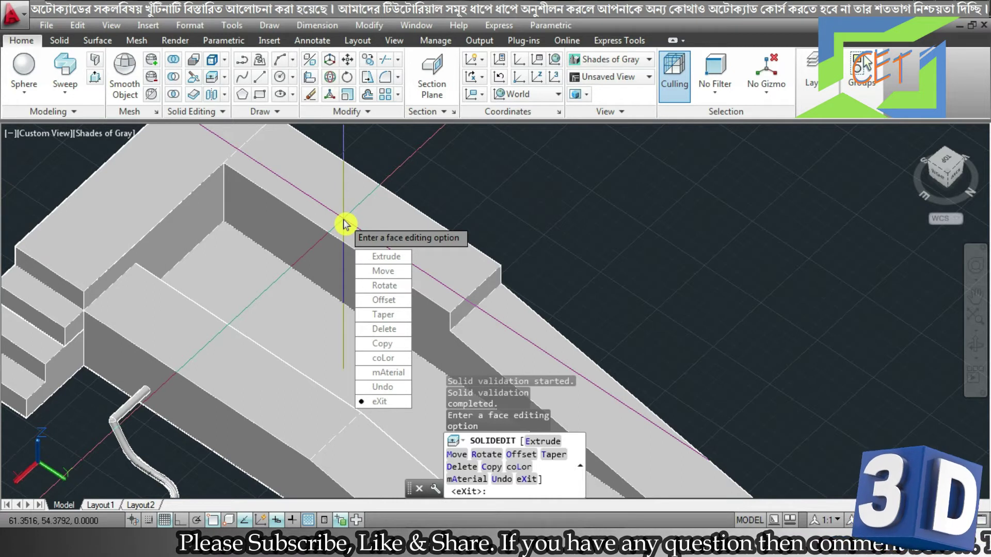
pyautogui.press('Escape')
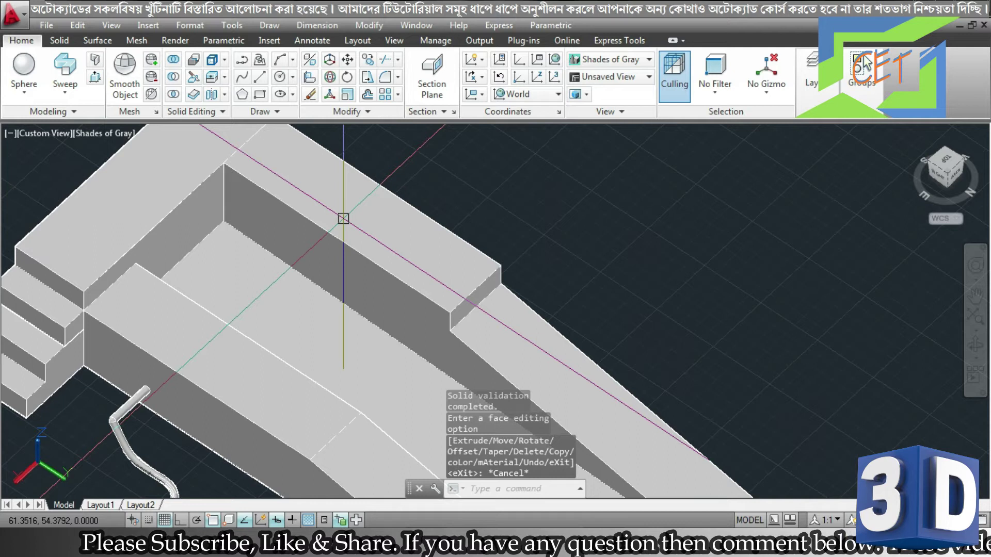
pyautogui.scroll(-5, 668, 288)
pyautogui.moveTo(668, 287)
pyautogui.keyDown('shift'); pyautogui.mouseDown(button='middle')
pyautogui.moveTo(544, 288)
pyautogui.moveTo(512, 268)
pyautogui.moveTo(509, 249)
pyautogui.moveTo(568, 277)
pyautogui.moveTo(736, 281)
pyautogui.moveTo(752, 268)
pyautogui.moveTo(728, 336)
pyautogui.moveTo(763, 283)
pyautogui.moveTo(344, 402)
pyautogui.moveTo(491, 414)
pyautogui.moveTo(570, 390)
pyautogui.moveTo(637, 414)
pyautogui.moveTo(648, 436)
pyautogui.moveTo(546, 434)
pyautogui.moveTo(648, 411)
pyautogui.moveTo(669, 235)
pyautogui.mouseUp(button='middle'); pyautogui.keyUp('shift')
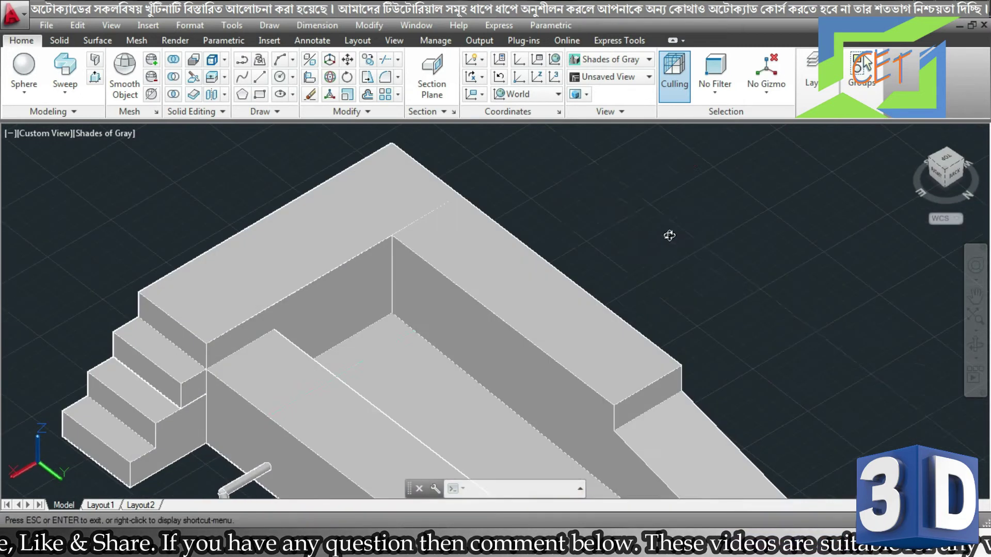
pyautogui.hotkey('ctrl', 'z')
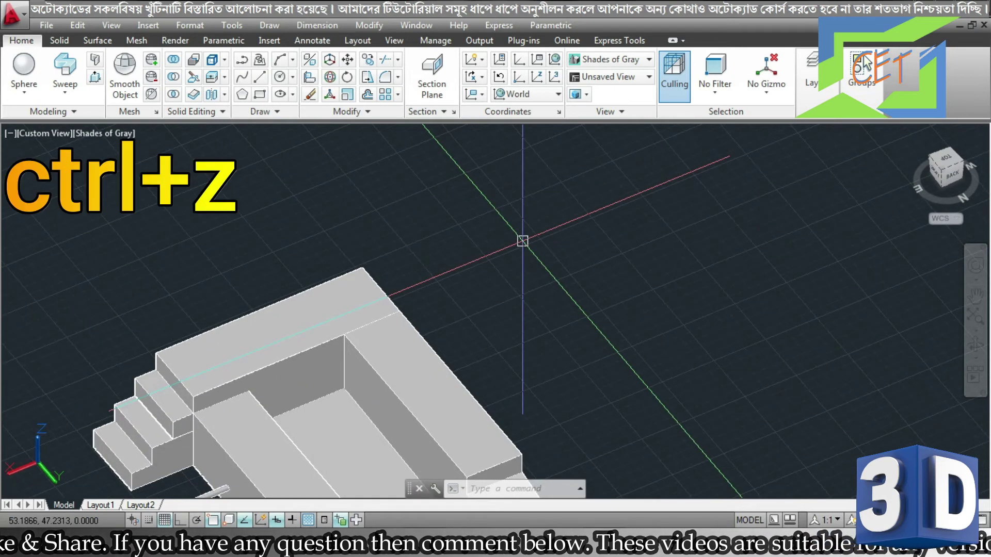
# Set a new UCS with its origin at the box's top corner.
pyautogui.hotkey('ctrl', 'z')
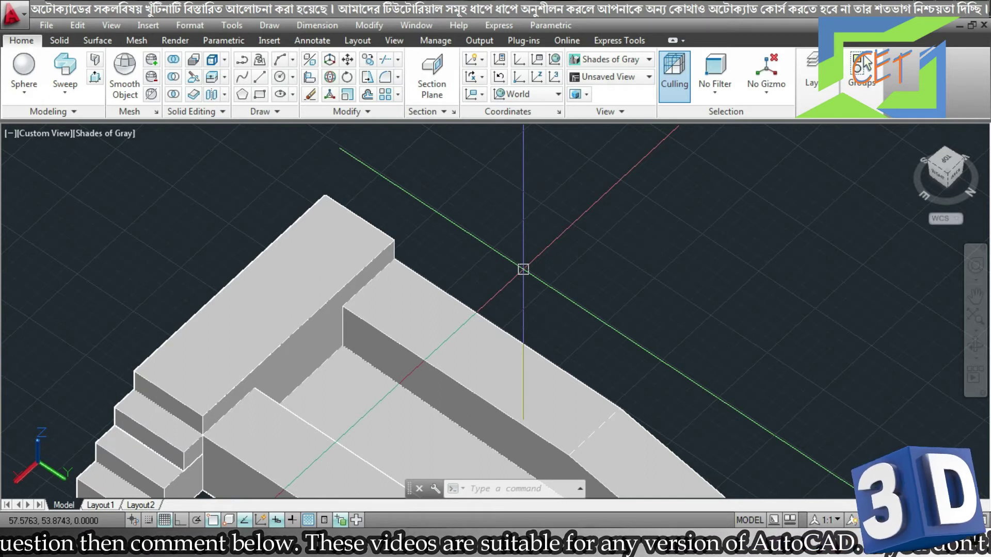
pyautogui.keyDown('shift'); pyautogui.moveTo(523, 268); pyautogui.dragTo(451, 262, button='middle'); pyautogui.keyUp('shift')
pyautogui.click(537, 77)
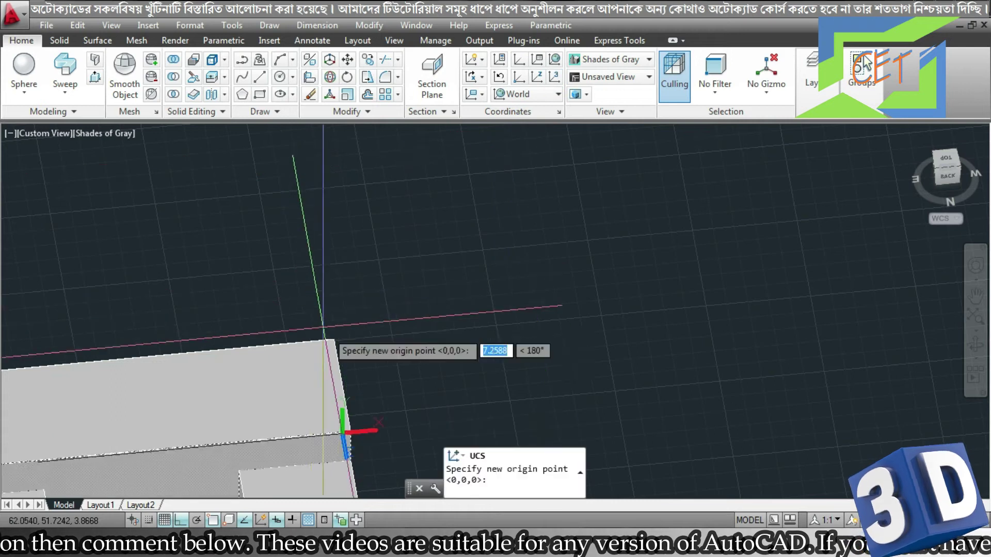
pyautogui.click(334, 341)
pyautogui.click(294, 342)
pyautogui.click(349, 305)
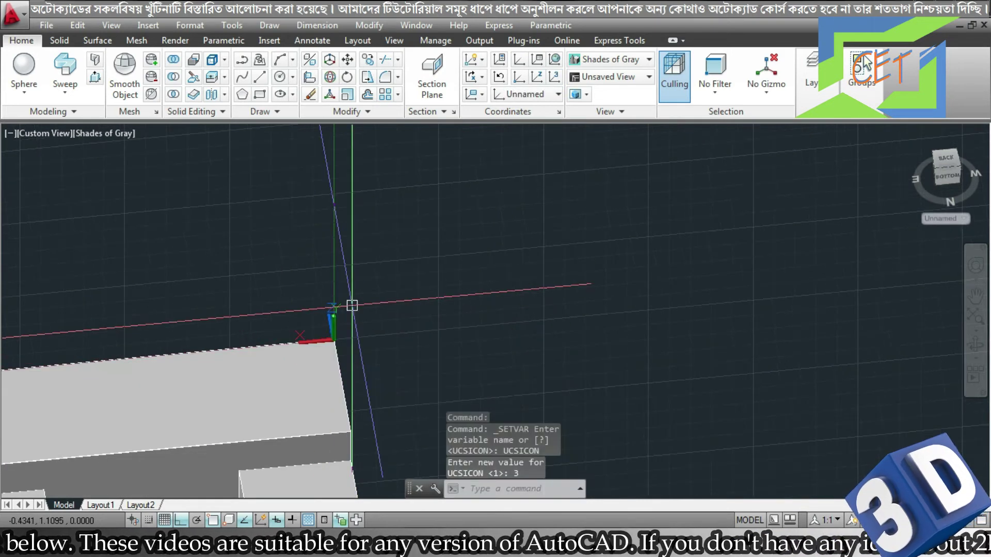
# Draw a three-point arc from the box corner, then restore the World UCS.
pyautogui.click(279, 61)
pyautogui.click(334, 339)
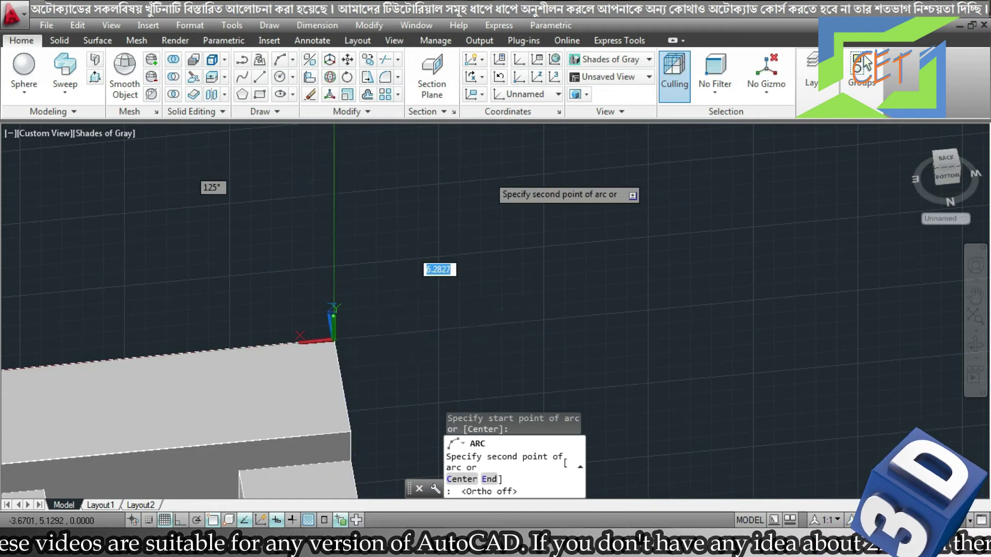
pyautogui.scroll(-3, 418, 263)
pyautogui.click(513, 162)
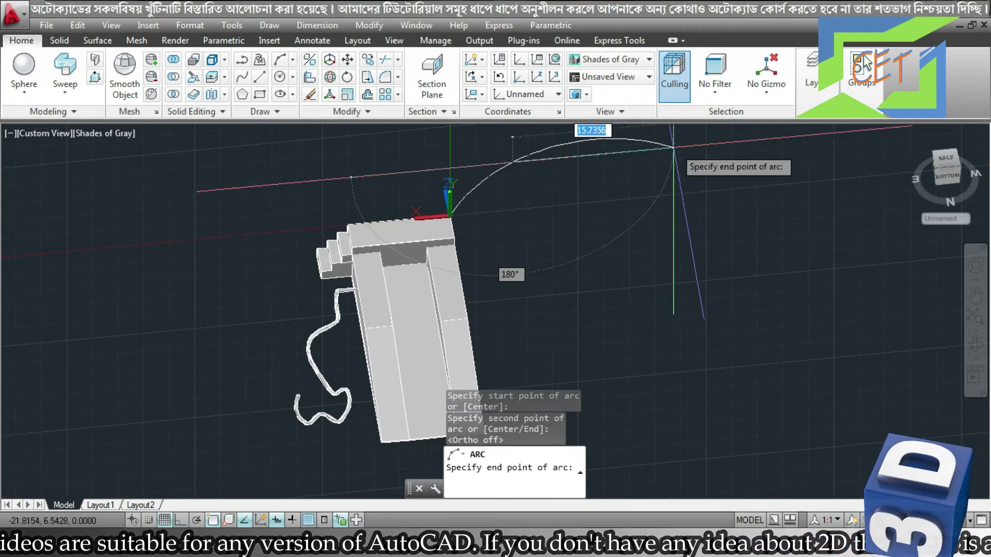
pyautogui.click(673, 148)
pyautogui.click(499, 59)
pyautogui.keyDown('shift'); pyautogui.moveTo(542, 237); pyautogui.dragTo(553, 269, button='middle'); pyautogui.keyUp('shift')
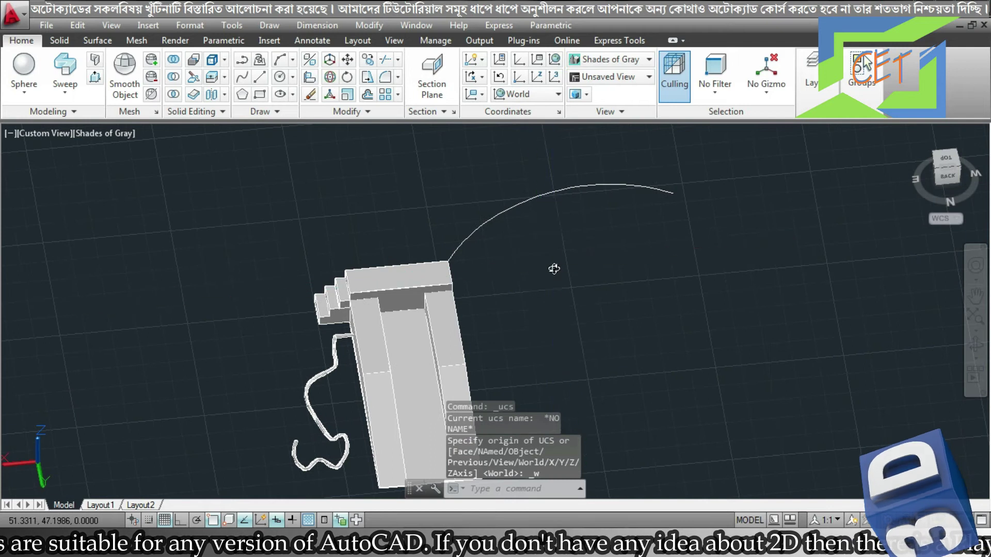
pyautogui.scroll(2, 462, 202)
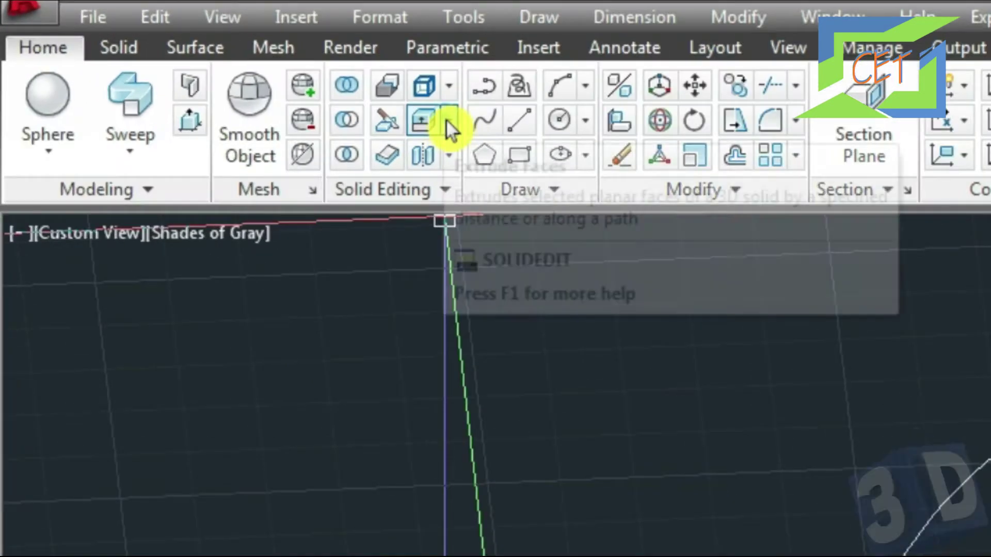
# Extrude the solid's top face along the arc path.
pyautogui.click(447, 124)
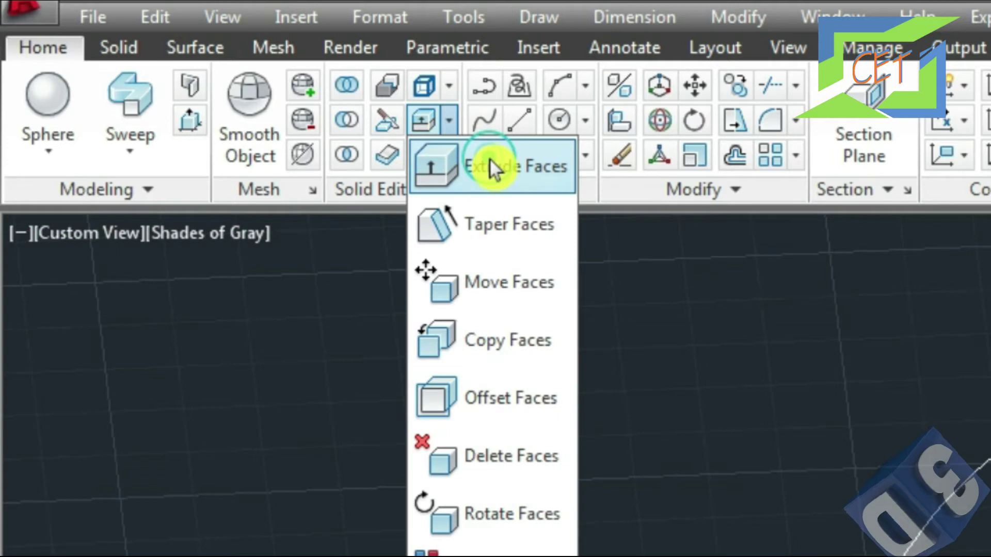
pyautogui.click(490, 160)
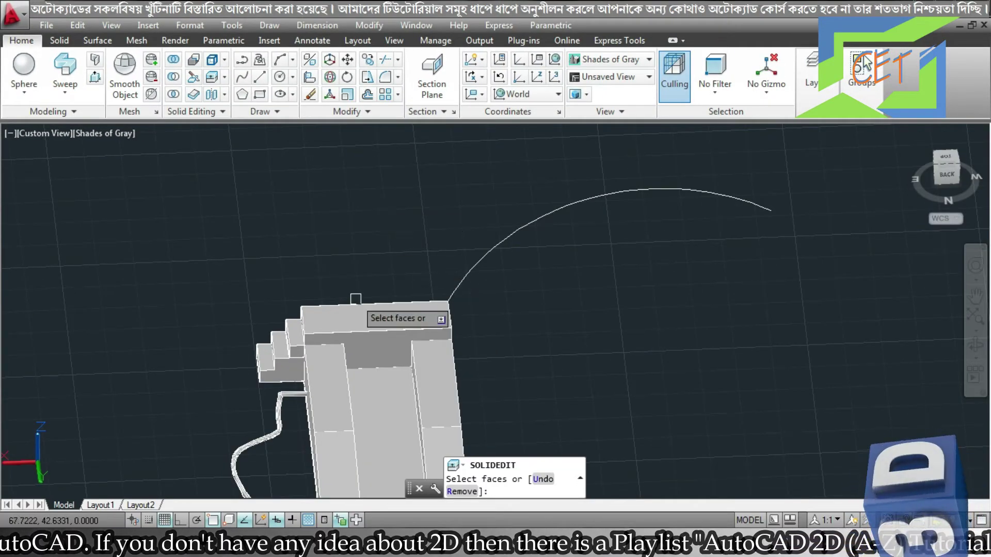
pyautogui.click(371, 316)
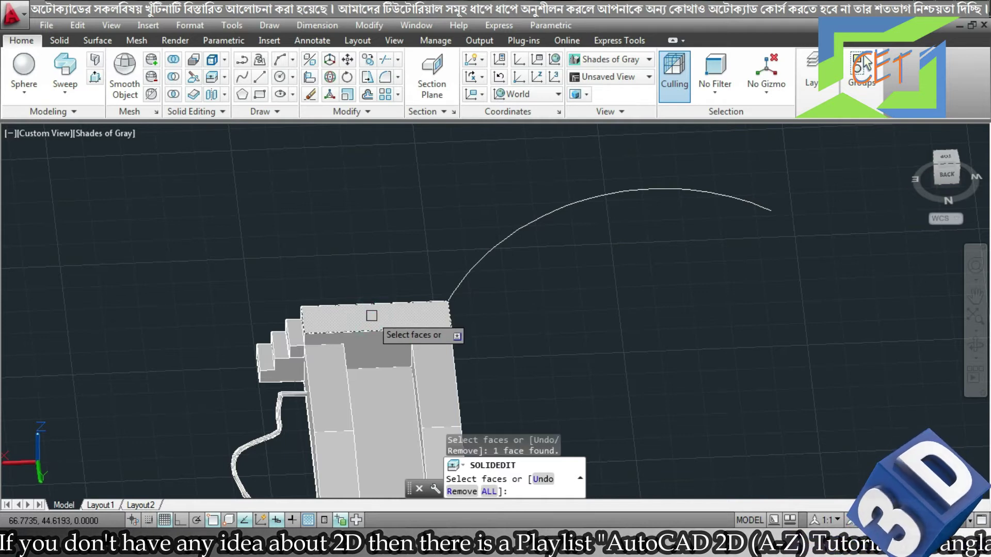
pyautogui.press('Return')
pyautogui.press('Return')
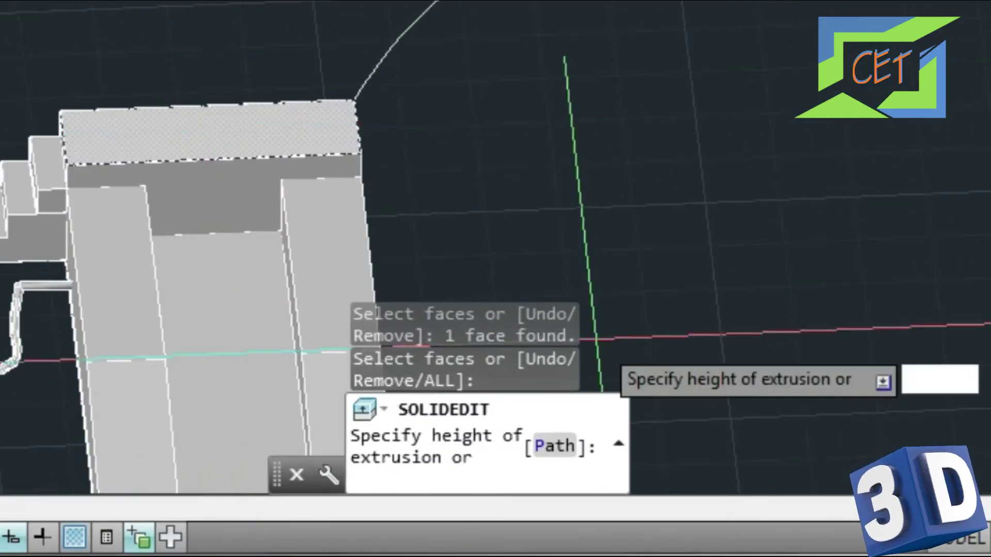
pyautogui.click(551, 447)
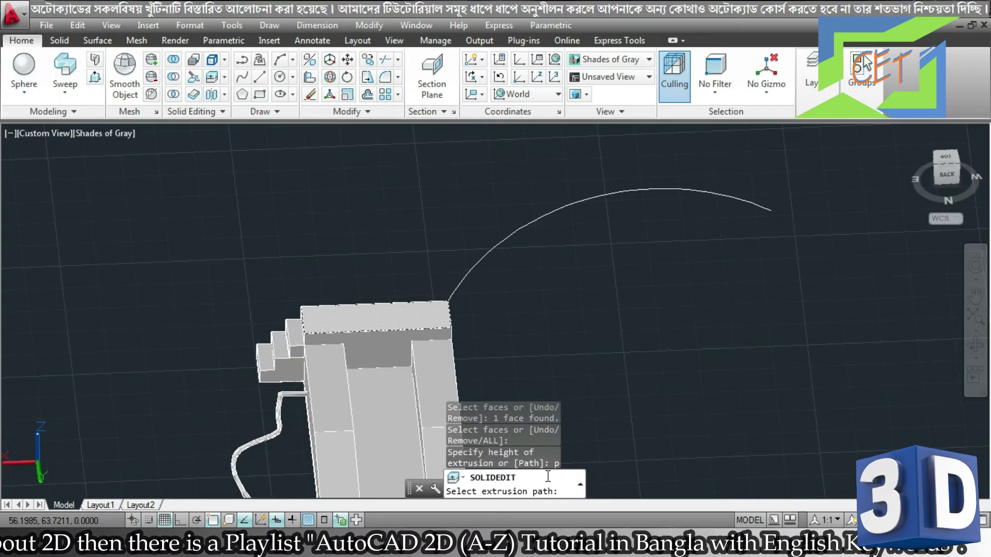
pyautogui.click(481, 262)
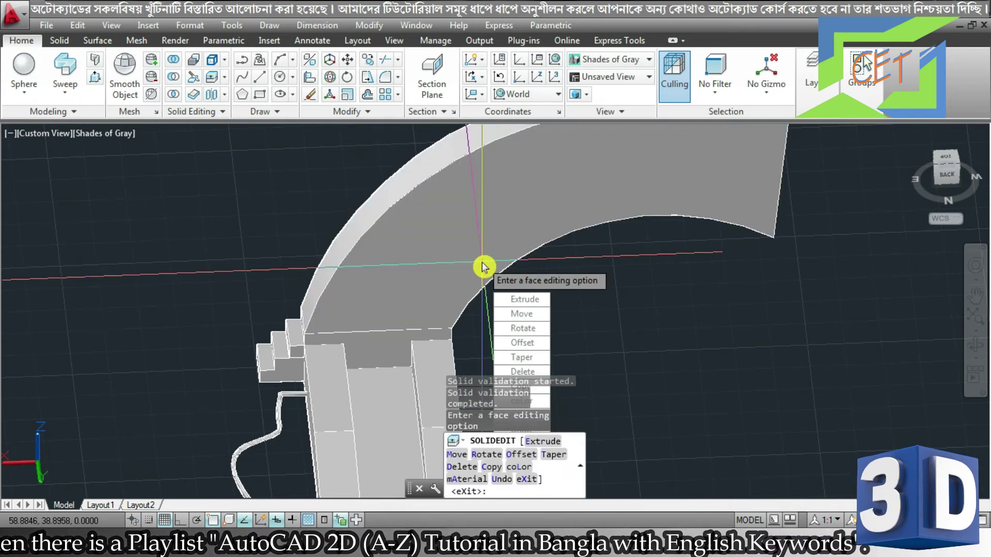
pyautogui.press('Escape')
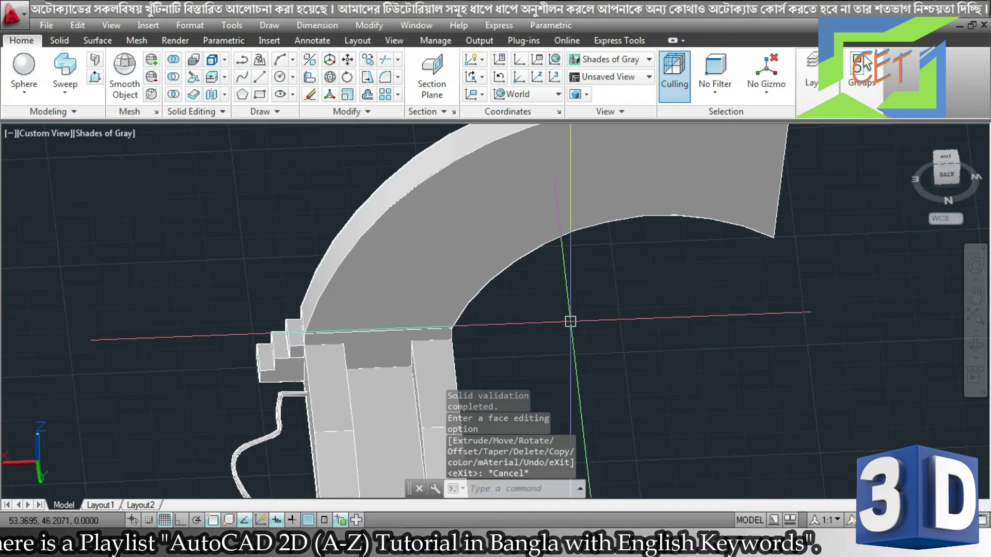
# Inspect the curved extrusion, then undo back to the plain stair-and-ramp solid.
pyautogui.scroll(-3, 570, 323)
pyautogui.moveTo(570, 325)
pyautogui.keyDown('shift'); pyautogui.mouseDown(button='middle')
pyautogui.moveTo(458, 303)
pyautogui.moveTo(469, 287)
pyautogui.moveTo(267, 259)
pyautogui.moveTo(206, 281)
pyautogui.moveTo(482, 287)
pyautogui.moveTo(567, 303)
pyautogui.moveTo(462, 312)
pyautogui.mouseUp(button='middle'); pyautogui.keyUp('shift')
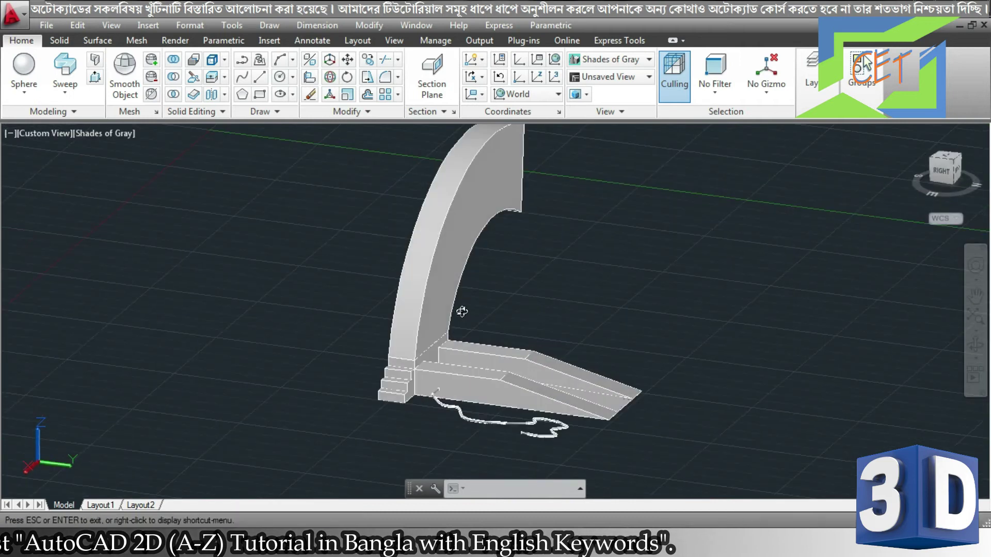
pyautogui.hotkey('ctrl', 'z')
pyautogui.hotkey('ctrl', 'z')
pyautogui.hotkey('ctrl', 'z')
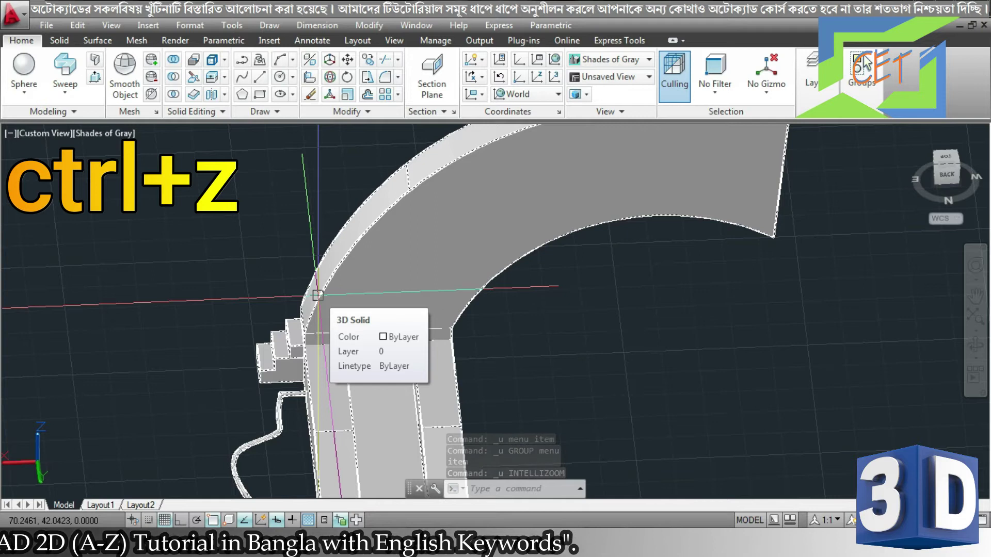
pyautogui.hotkey('ctrl', 'z')
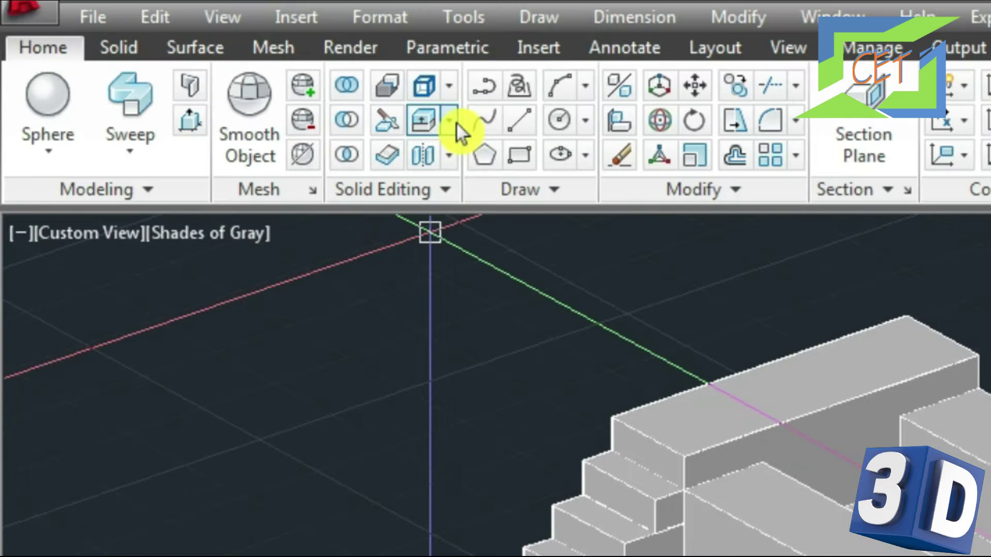
# Start Extrude Faces and pick the back block's top face and the ramp slope faces.
pyautogui.click(224, 77)
pyautogui.click(457, 168)
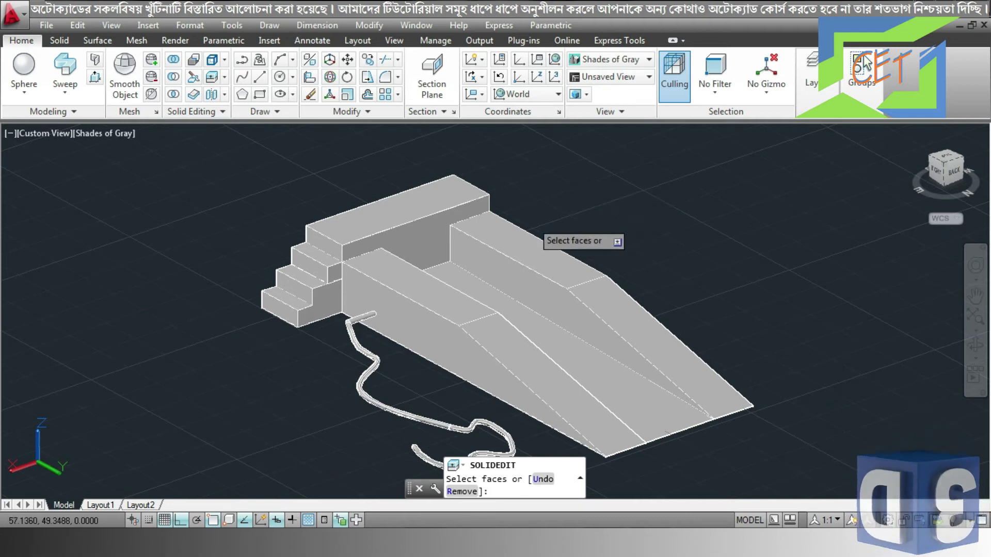
pyautogui.click(510, 235)
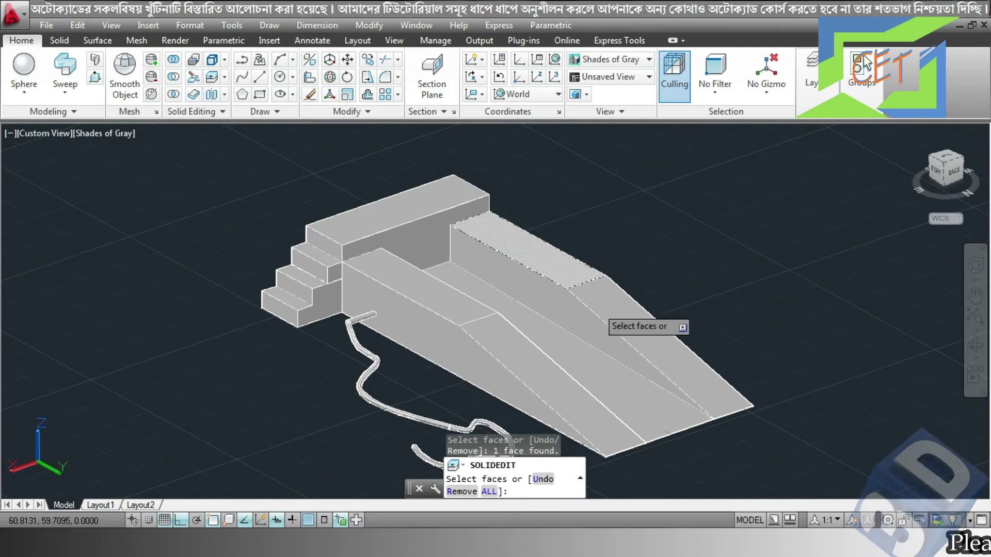
pyautogui.click(622, 320)
pyautogui.click(535, 361)
pyautogui.click(436, 294)
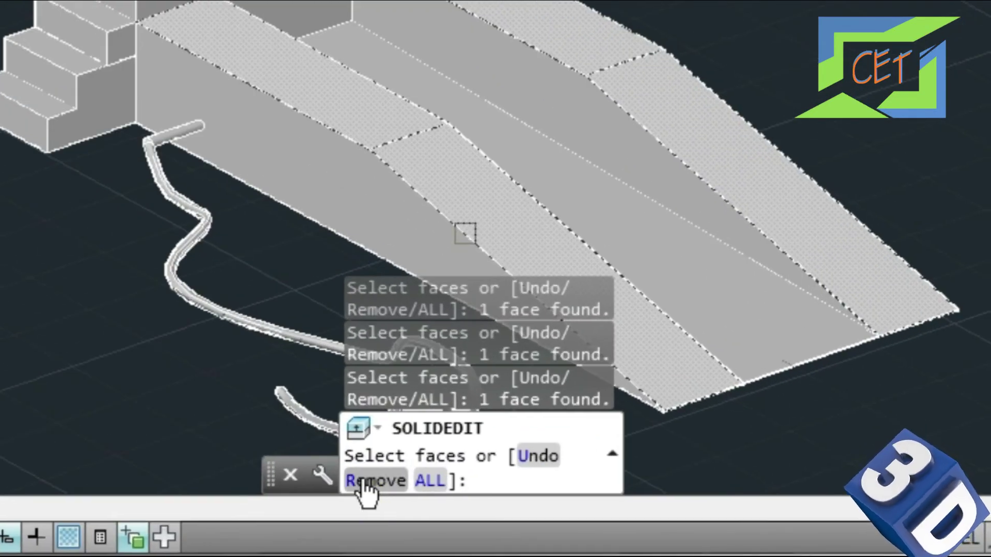
# Remove and re-add the middle ramp slope face, then finish the face selection.
pyautogui.click(366, 485)
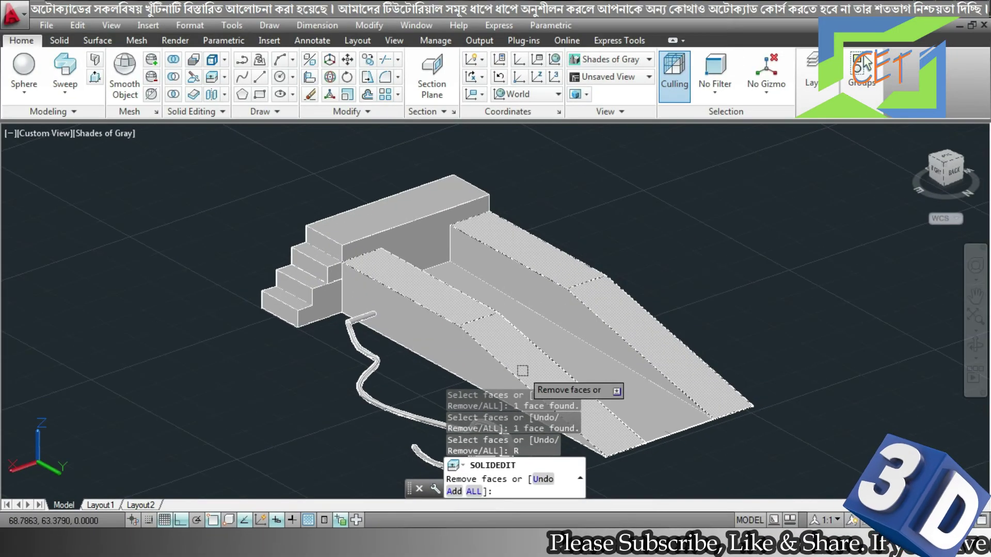
pyautogui.click(519, 355)
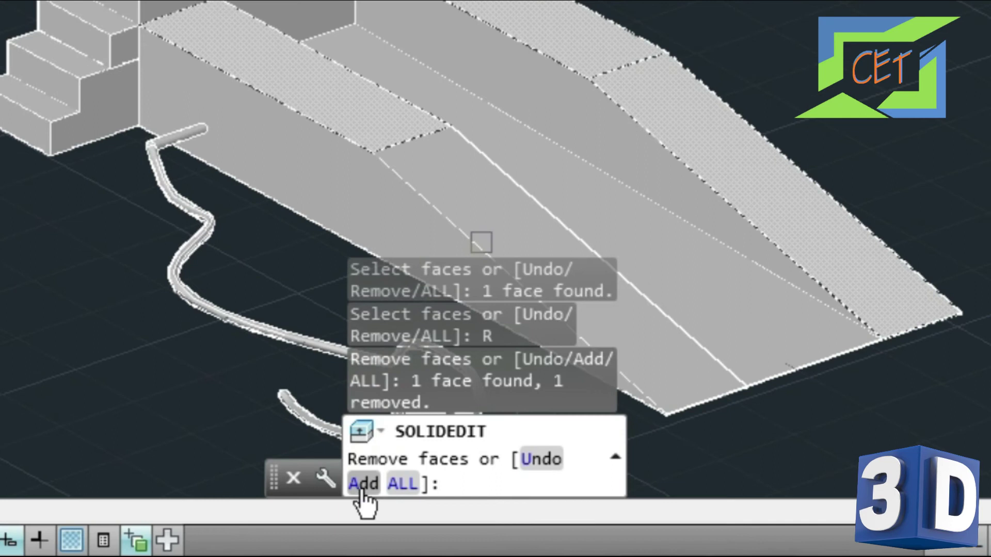
pyautogui.click(363, 486)
pyautogui.write('A')
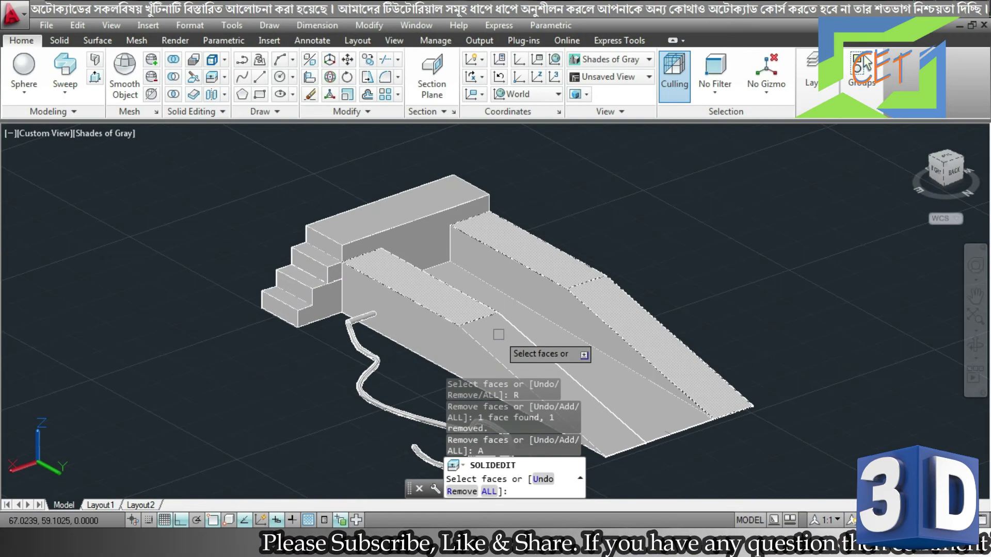
pyautogui.click(499, 334)
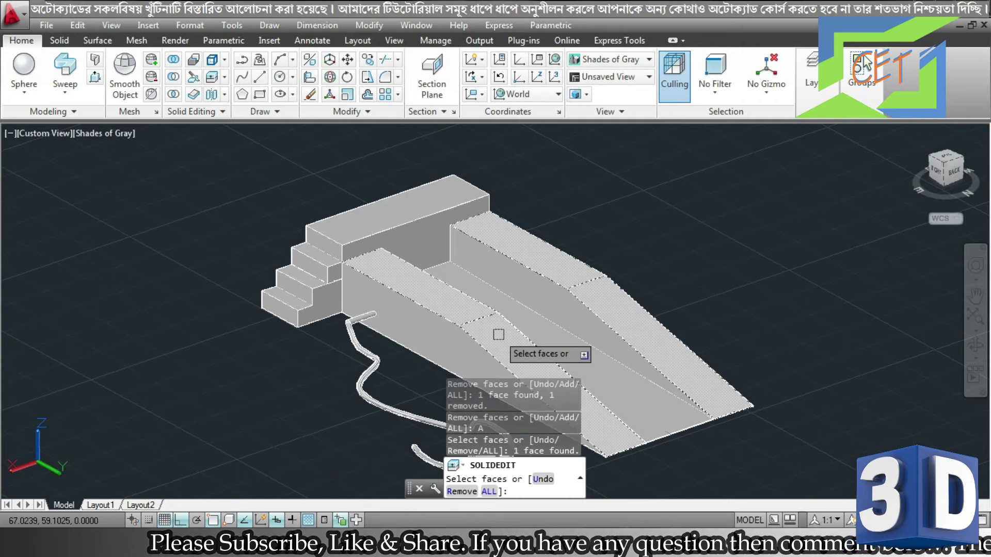
pyautogui.press('Return')
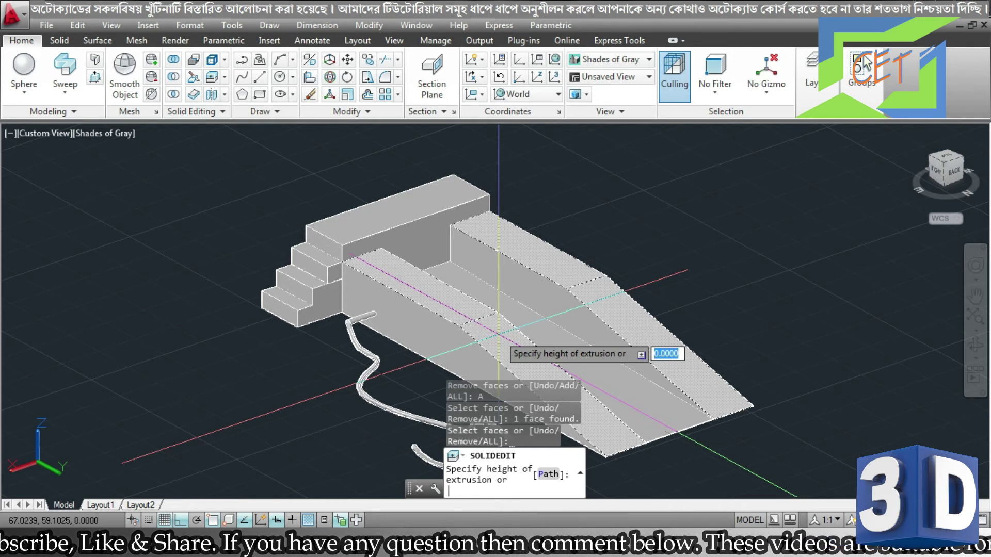
# Extrude the selected ramp faces by 0.5 with a 30° taper.
pyautogui.write('.5')
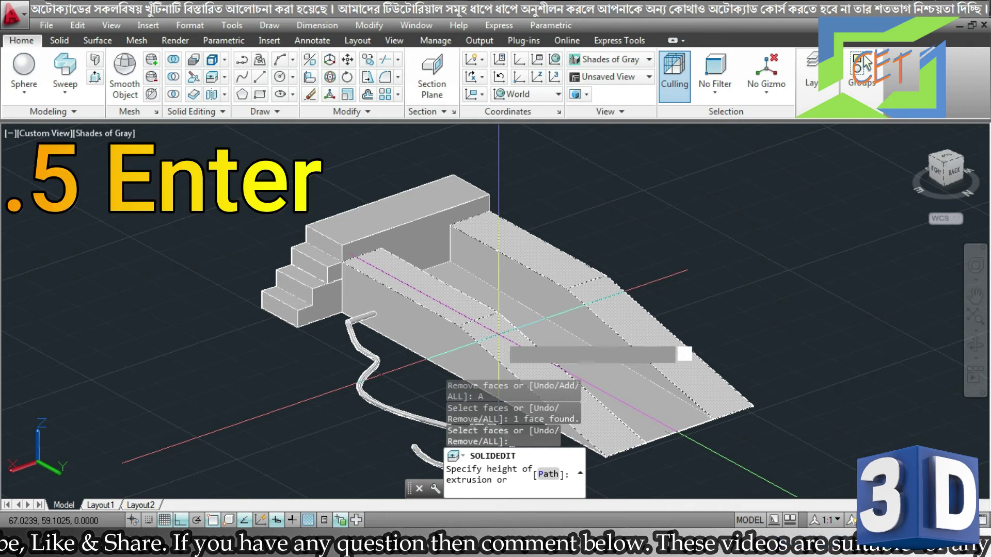
pyautogui.press('Return')
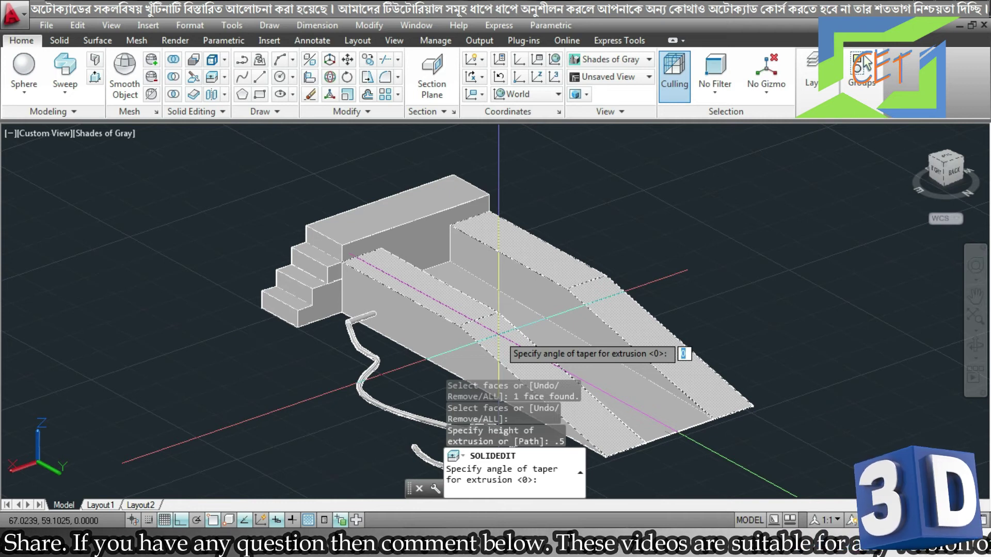
pyautogui.write('3')
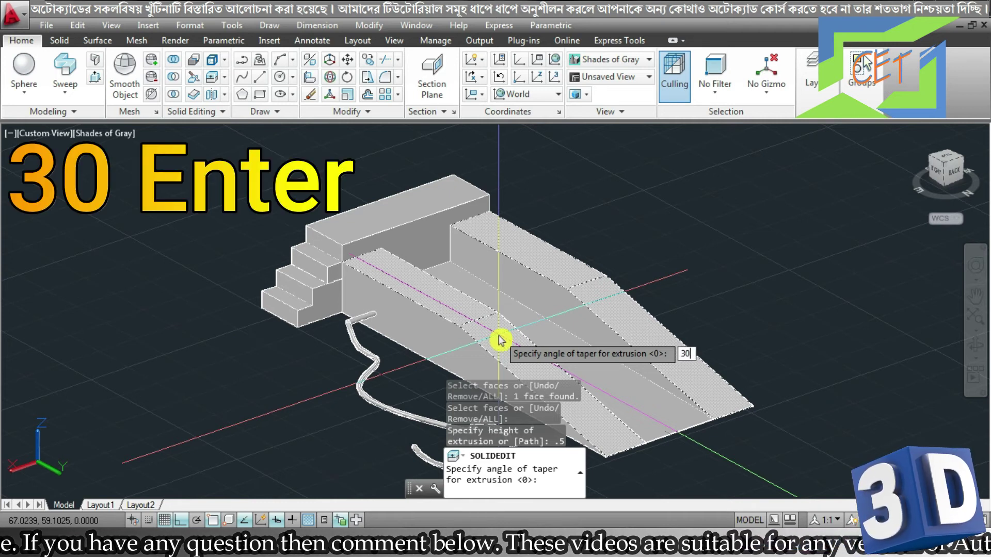
pyautogui.press('Return')
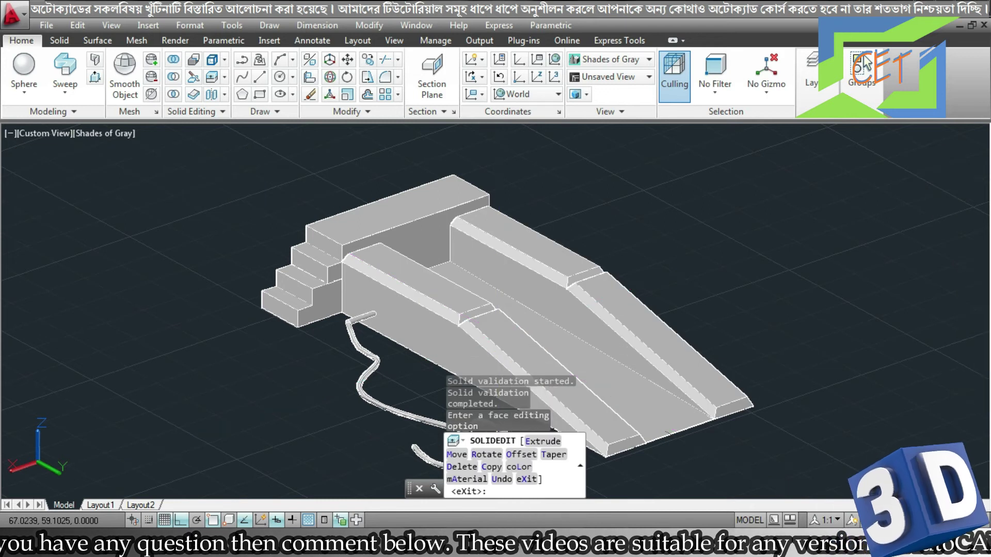
pyautogui.press('Escape')
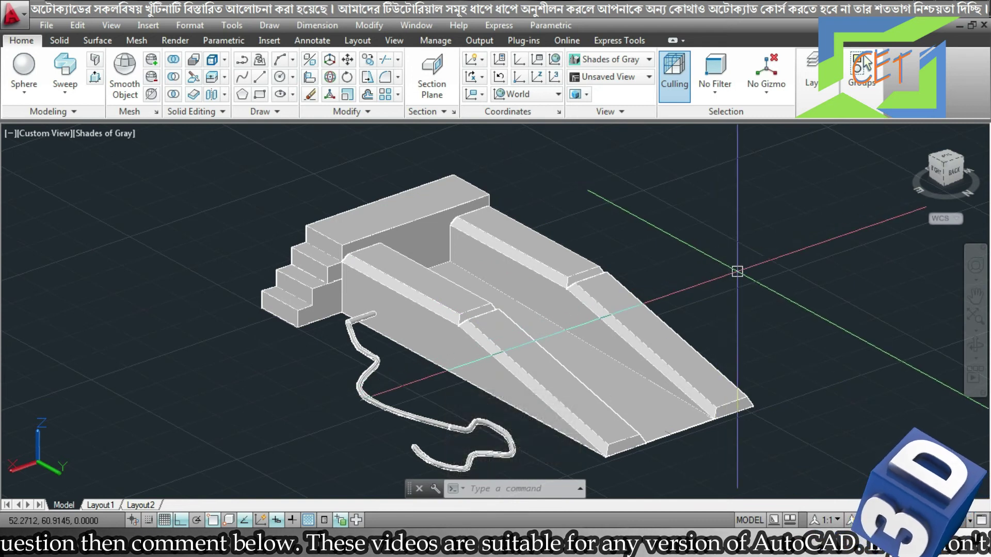
# Orbit to inspect the trial extrusion, then undo back to the unextruded ramp.
pyautogui.keyDown('shift'); pyautogui.moveTo(728, 272); pyautogui.dragTo(657, 264); pyautogui.keyUp('shift')
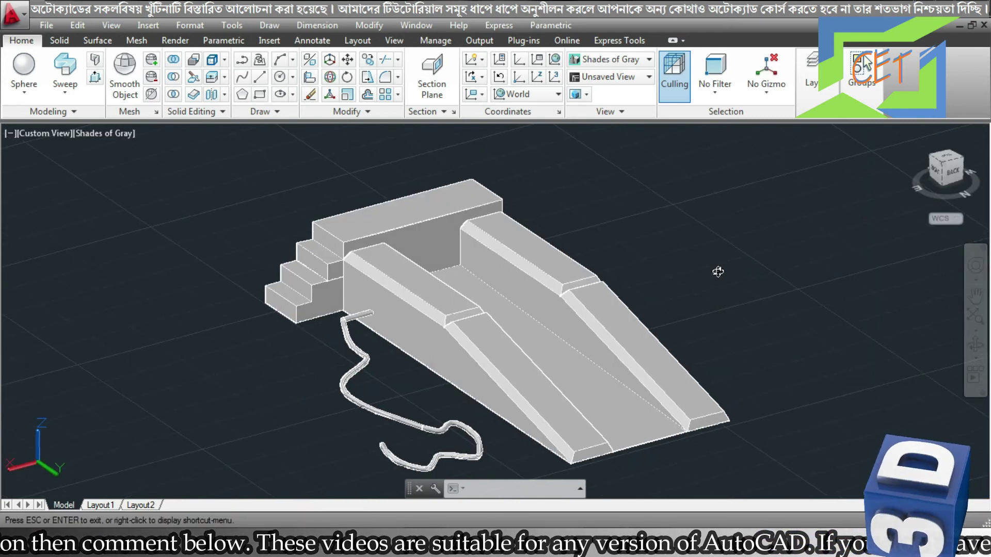
pyautogui.moveTo(658, 264)
pyautogui.keyDown('shift'); pyautogui.mouseDown(button='middle')
pyautogui.moveTo(546, 259)
pyautogui.moveTo(582, 239)
pyautogui.moveTo(557, 200)
pyautogui.moveTo(668, 281)
pyautogui.moveTo(785, 256)
pyautogui.mouseUp(button='middle'); pyautogui.keyUp('shift')
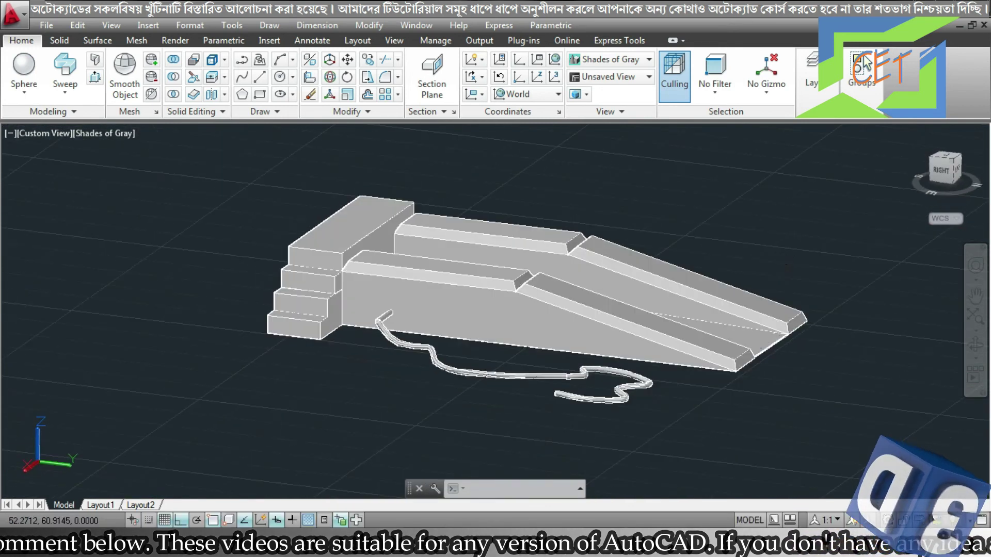
pyautogui.hotkey('ctrl', 'z')
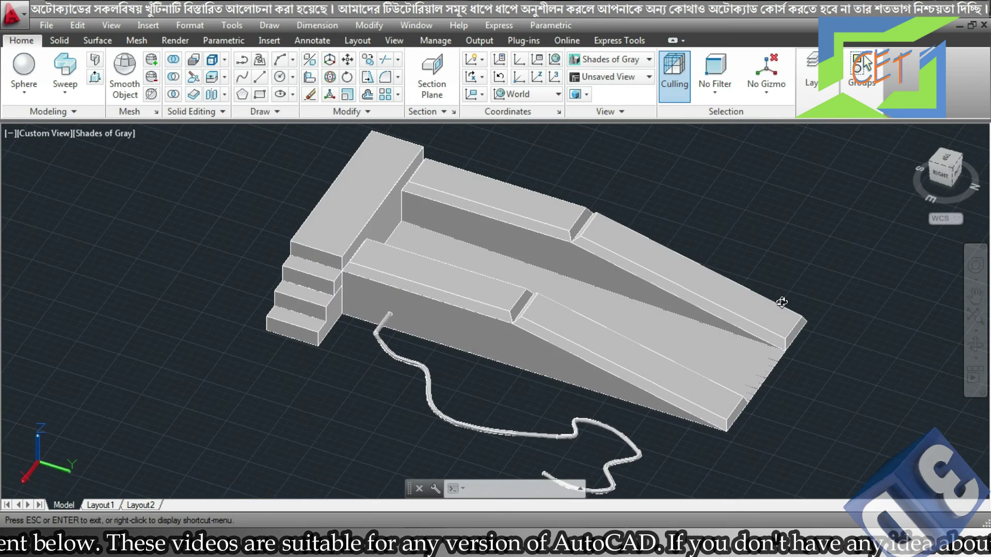
pyautogui.hotkey('ctrl', 'z')
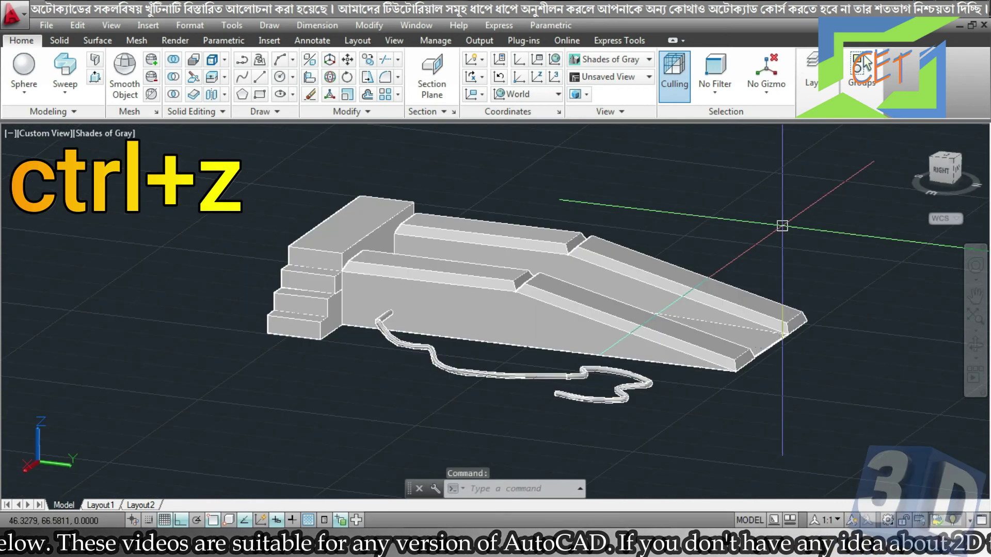
pyautogui.hotkey('ctrl', 'z')
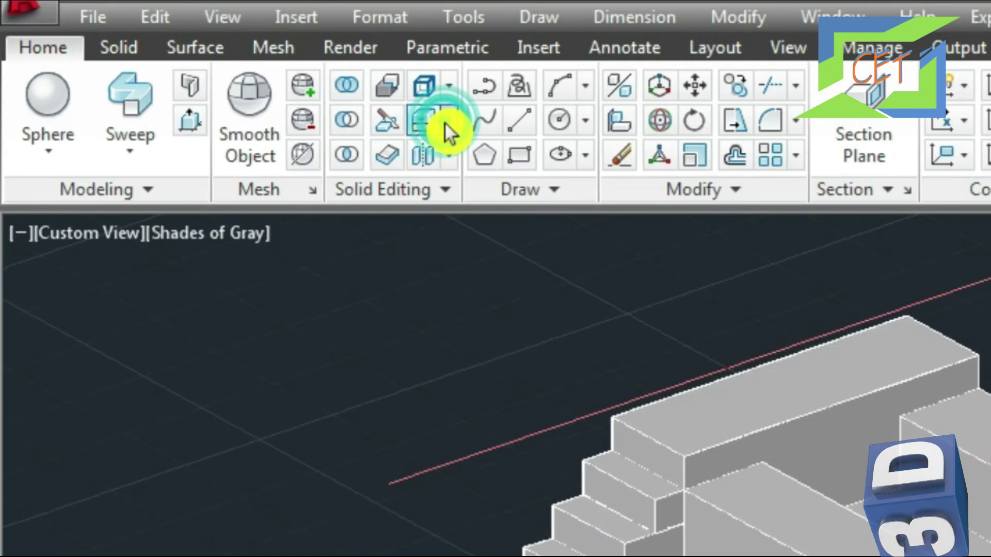
# Start Extrude Faces and select the three ramp slope faces.
pyautogui.click(224, 77)
pyautogui.click(472, 160)
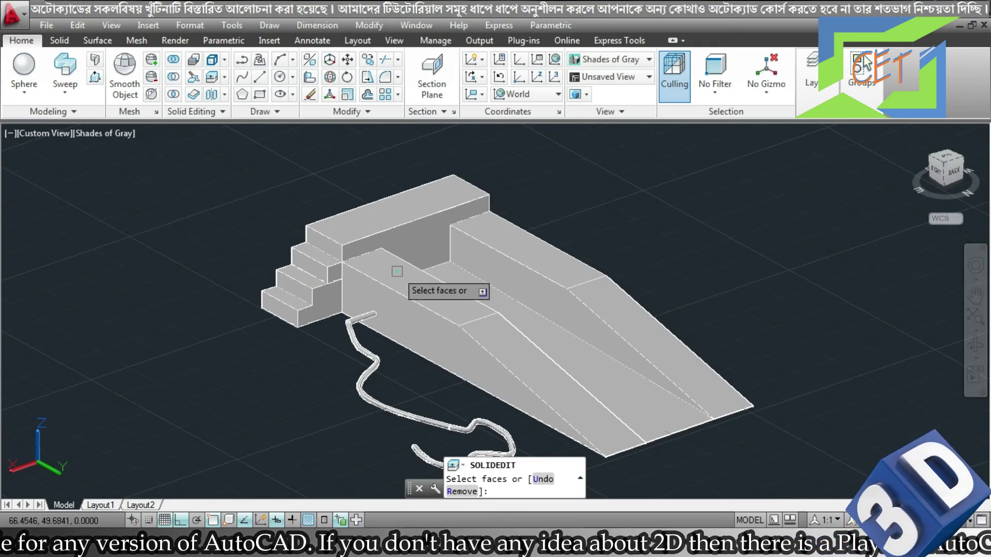
pyautogui.click(416, 274)
pyautogui.click(496, 343)
pyautogui.click(627, 317)
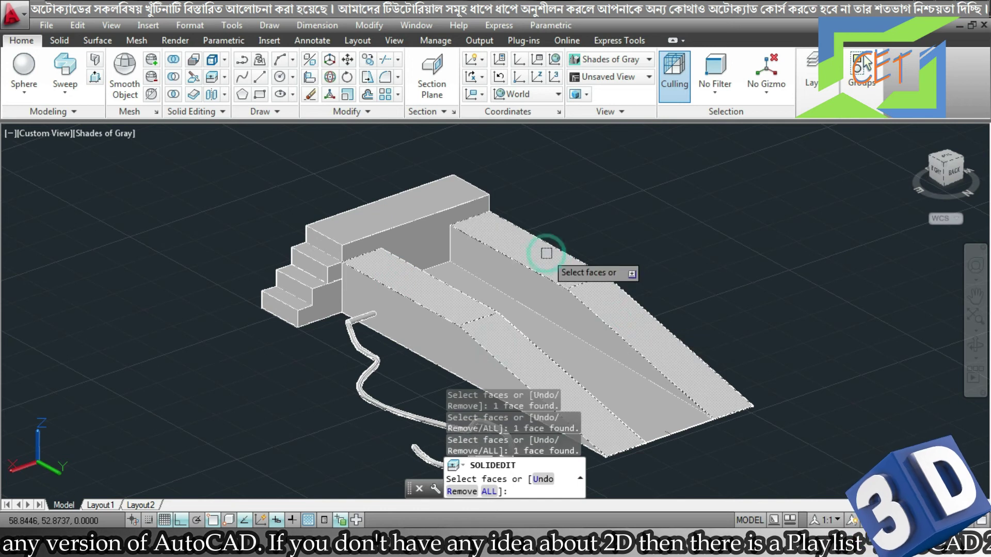
pyautogui.press('Return')
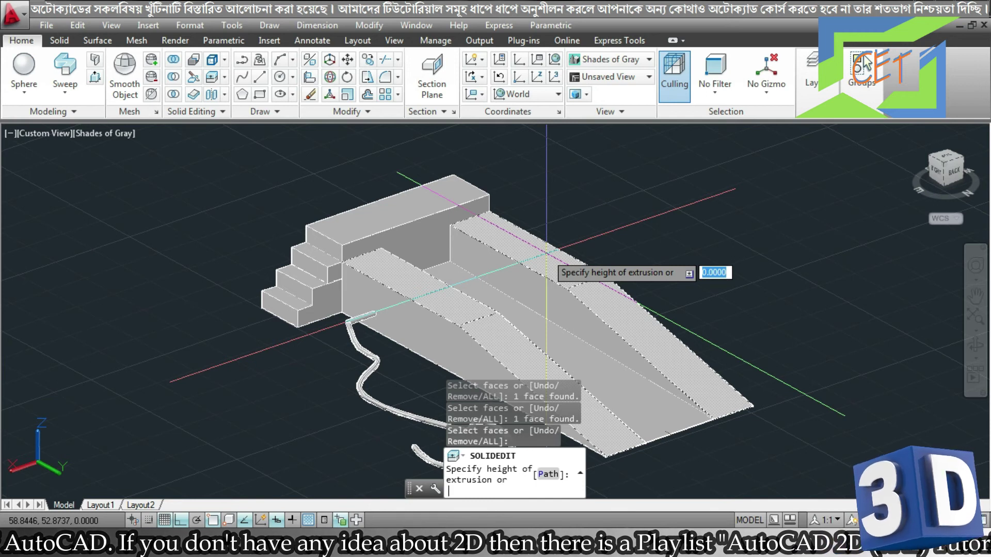
# Recess the faces with height -0.5 and a 30° taper.
pyautogui.write('-.5')
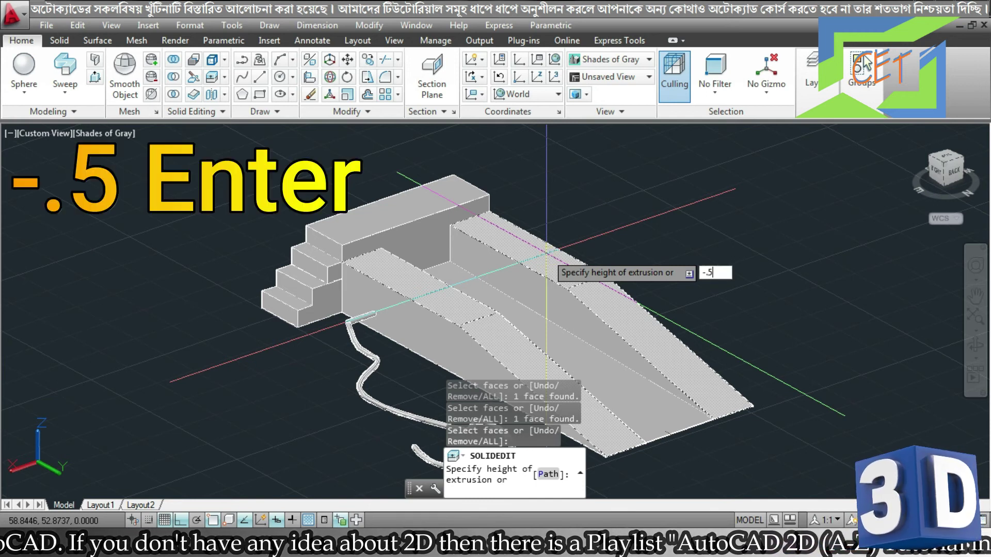
pyautogui.press('Return')
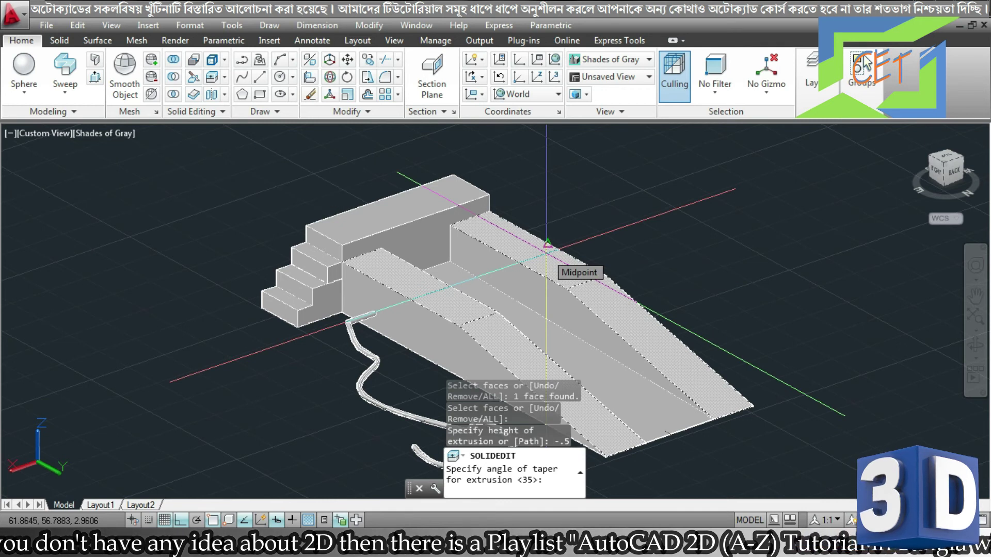
pyautogui.write('30')
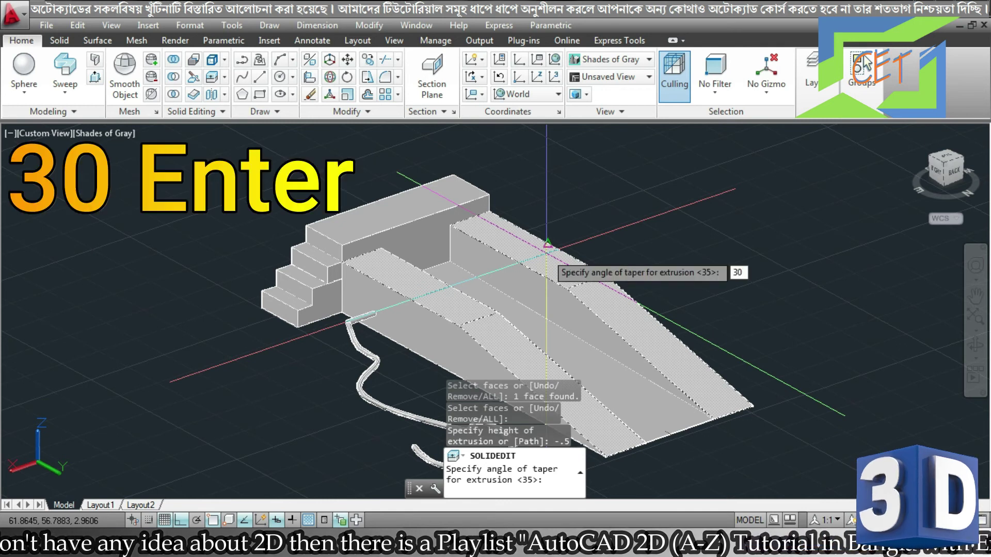
pyautogui.press('Return')
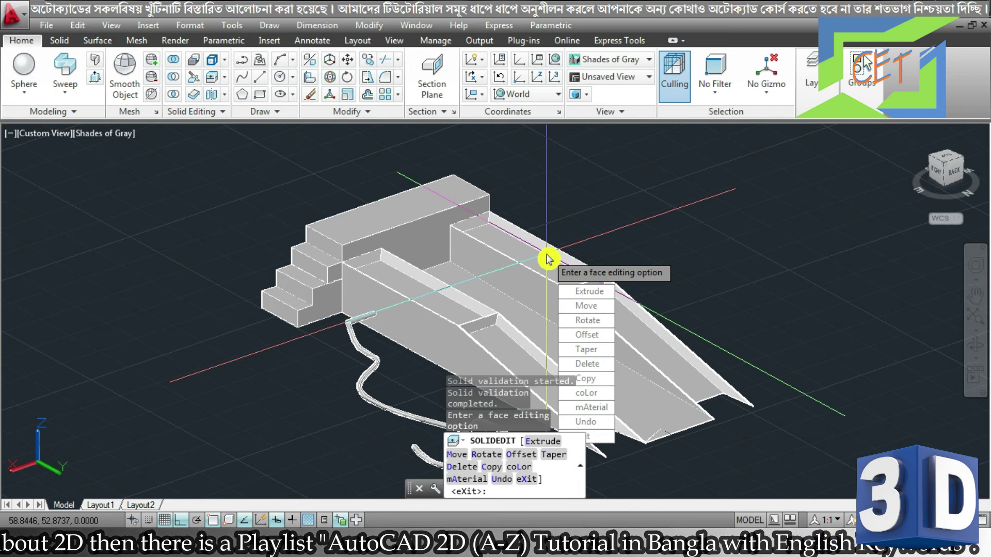
pyautogui.press('Escape')
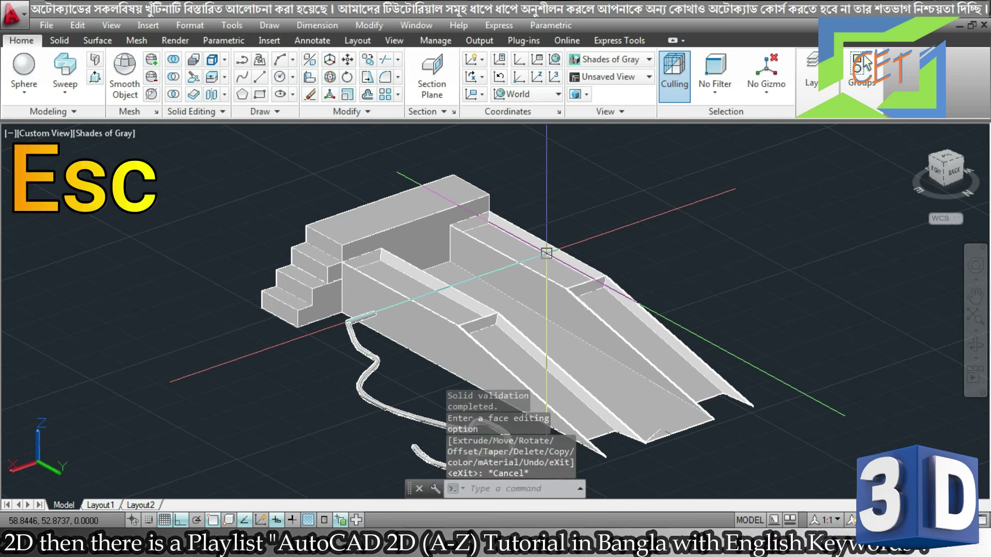
# Orbit to inspect the tapered ramp recesses from the side, then show the face-editing operations list.
pyautogui.moveTo(713, 285)
pyautogui.keyDown('shift'); pyautogui.mouseDown(button='middle')
pyautogui.moveTo(599, 290)
pyautogui.moveTo(548, 265)
pyautogui.moveTo(577, 188)
pyautogui.moveTo(405, 255)
pyautogui.moveTo(300, 219)
pyautogui.moveTo(876, 199)
pyautogui.moveTo(857, 181)
pyautogui.moveTo(721, 245)
pyautogui.moveTo(750, 243)
pyautogui.moveTo(783, 215)
pyautogui.moveTo(735, 183)
pyautogui.mouseUp(button='middle'); pyautogui.keyUp('shift')
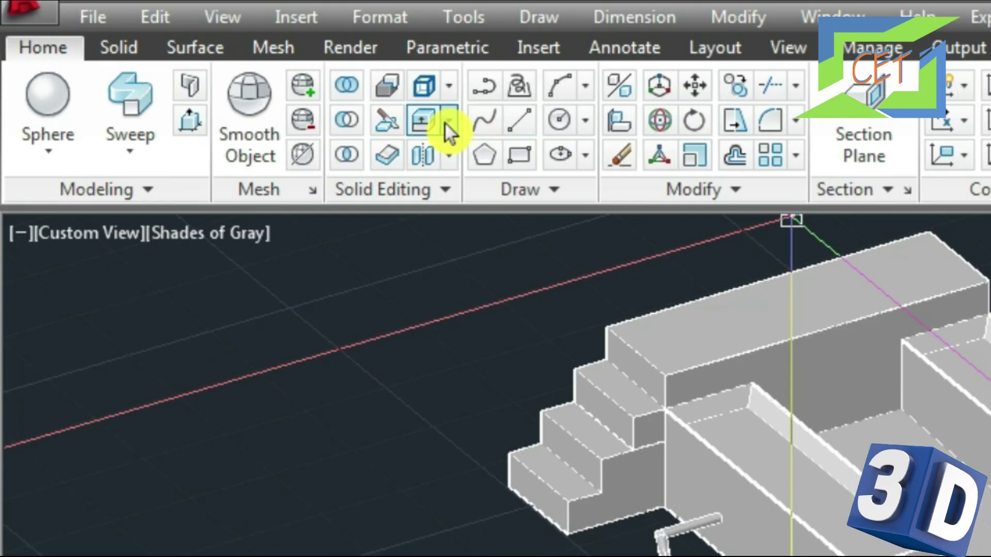
pyautogui.click(224, 78)
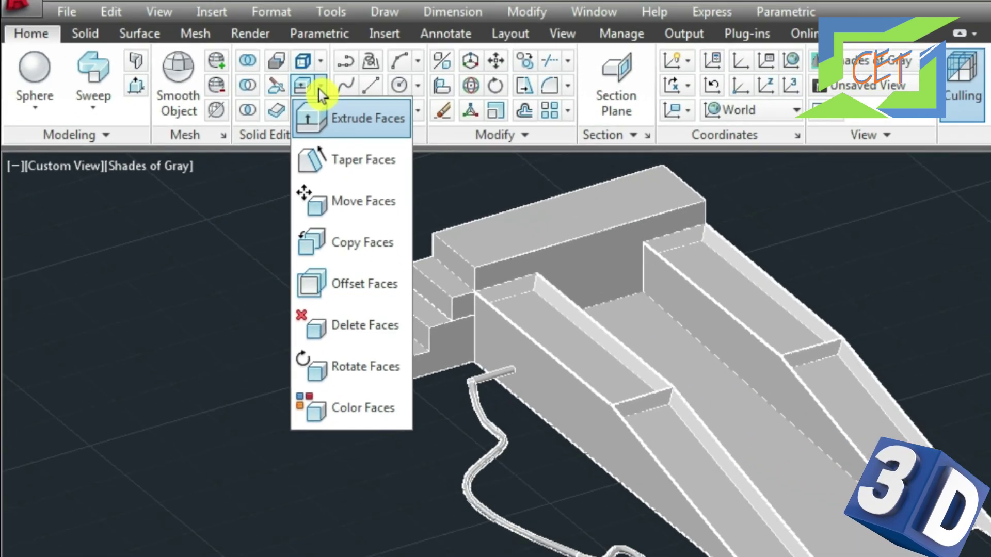